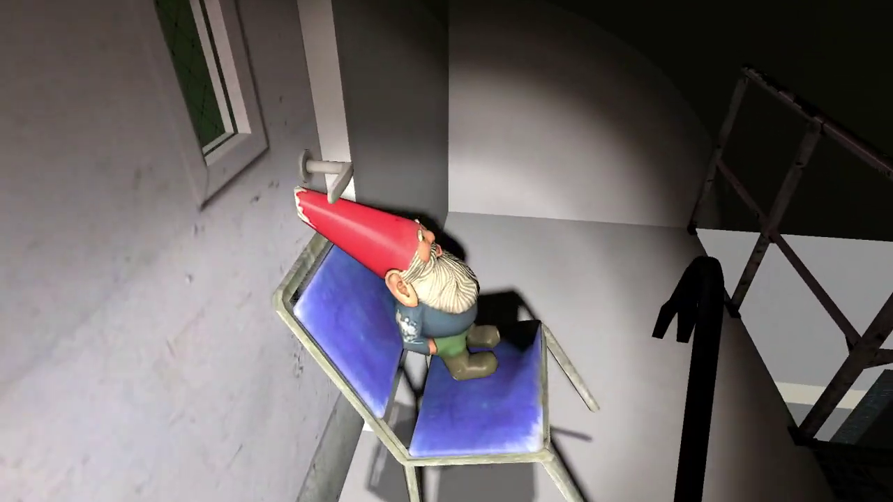
- Crowbar the gnome off its chair and lift the chair
left_click(447, 277)
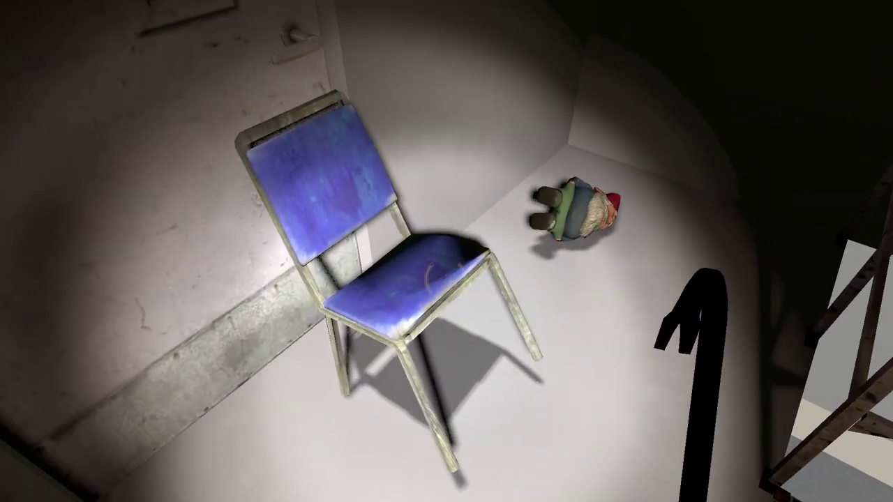
key("e")
key("e")
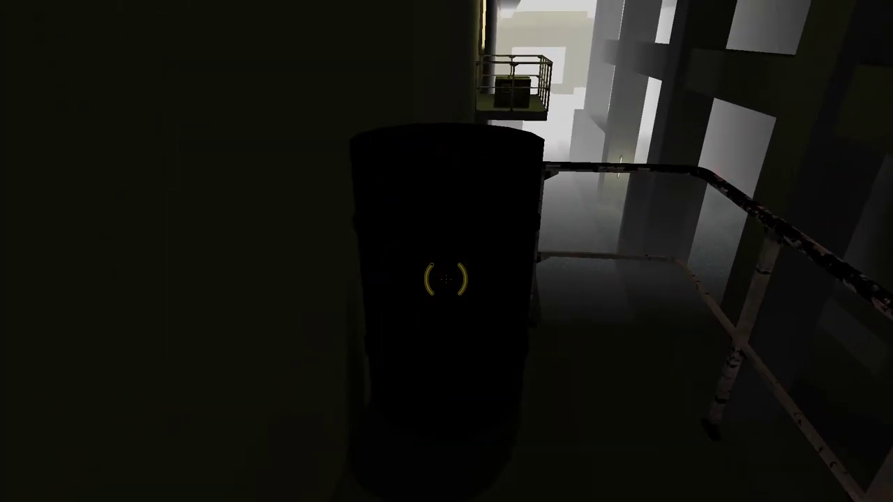
- With the flashlight on, crowbar the zombie and headcrab, then walk the dark corridors
key("f")
key("e")
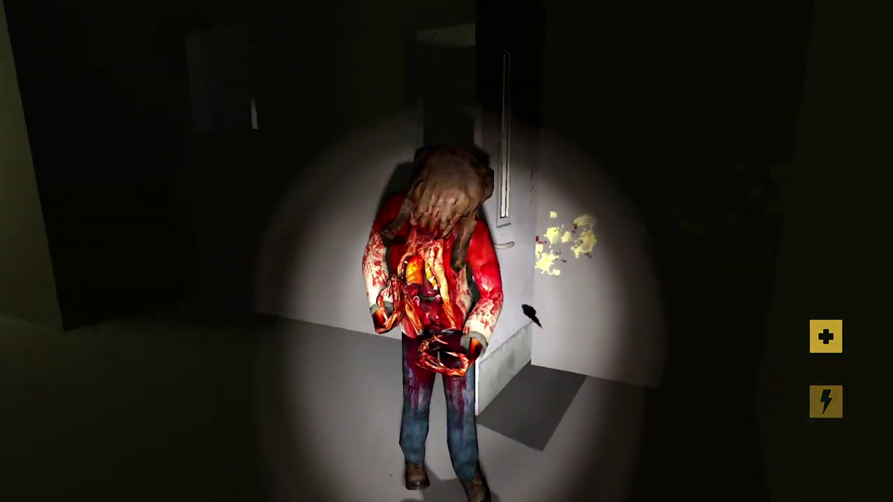
left_click(446, 279)
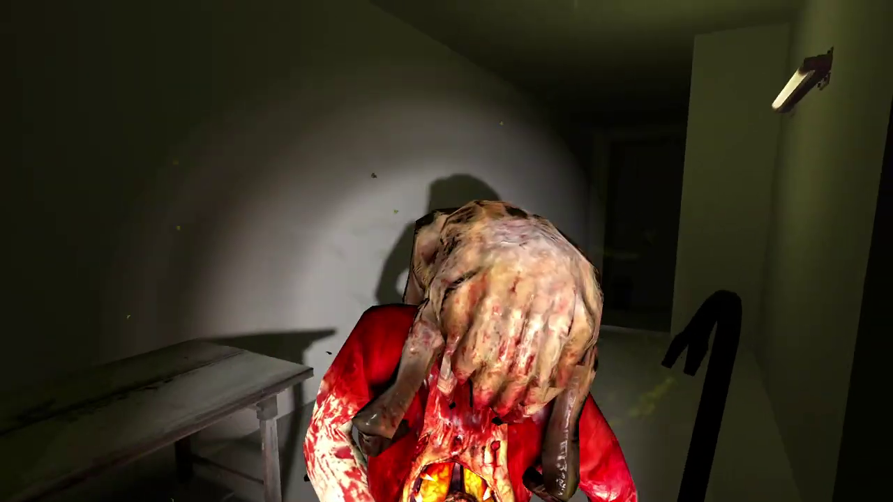
left_click(446, 279)
left_click(446, 279)
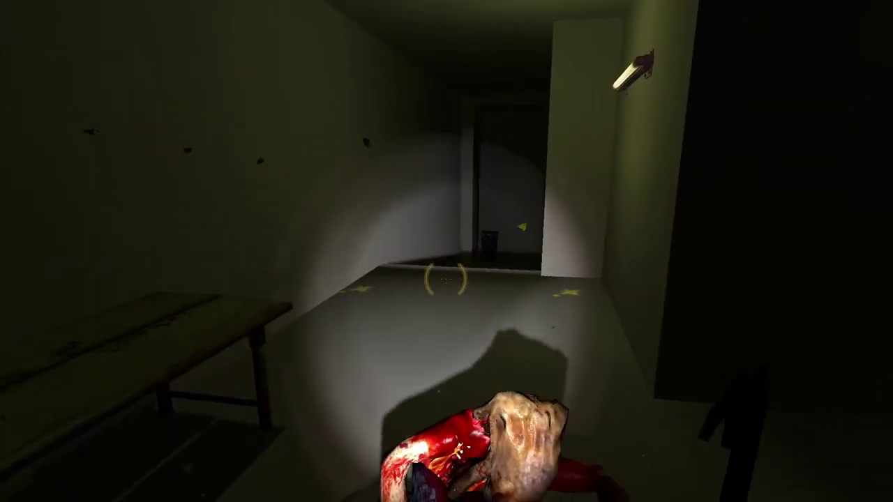
key("w")
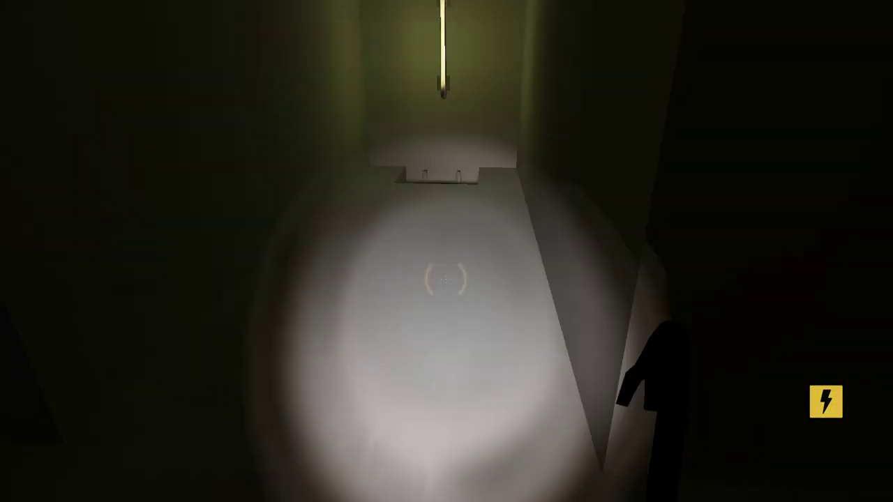
key("w")
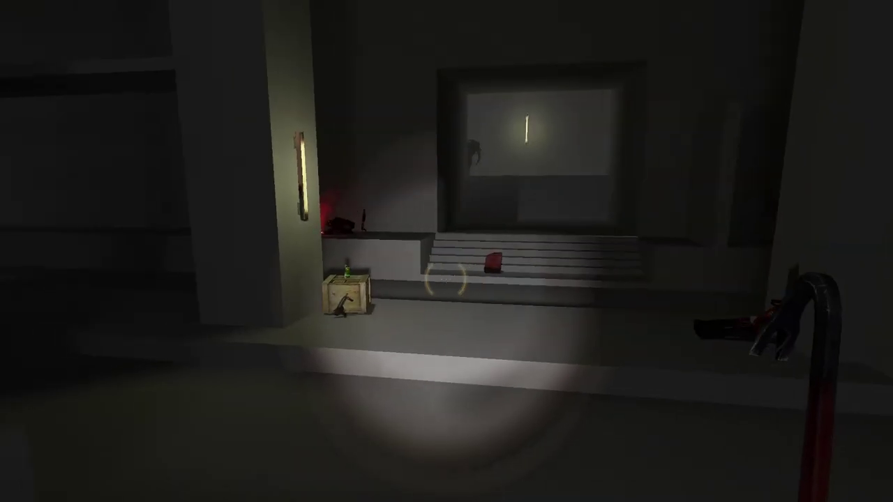
key("w")
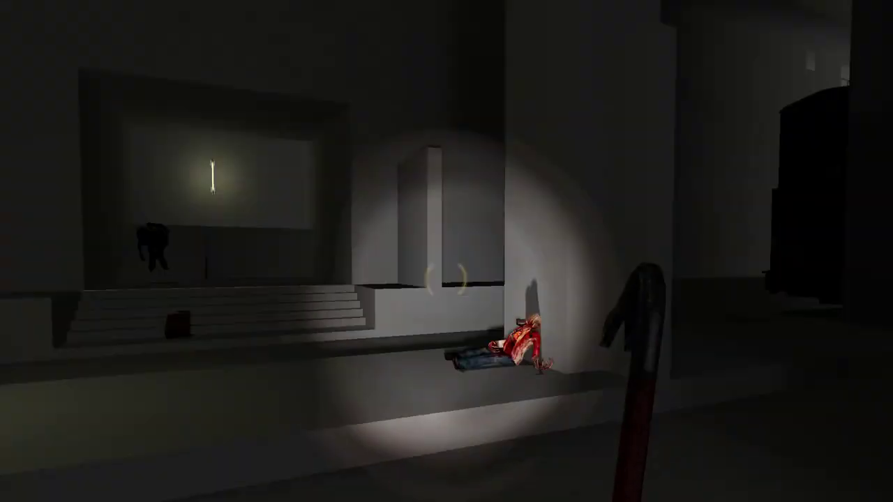
- Equip the SMG, pick up the supply crate and shoot it apart
key("w")
key("2")
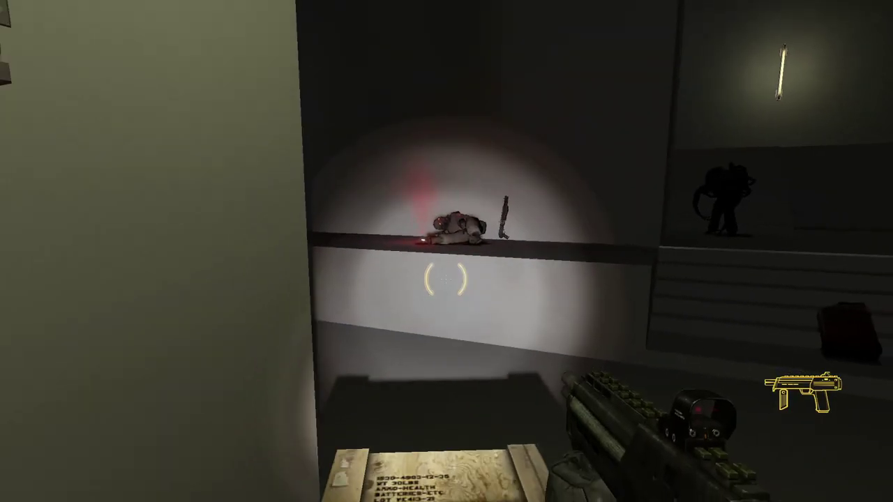
key("w")
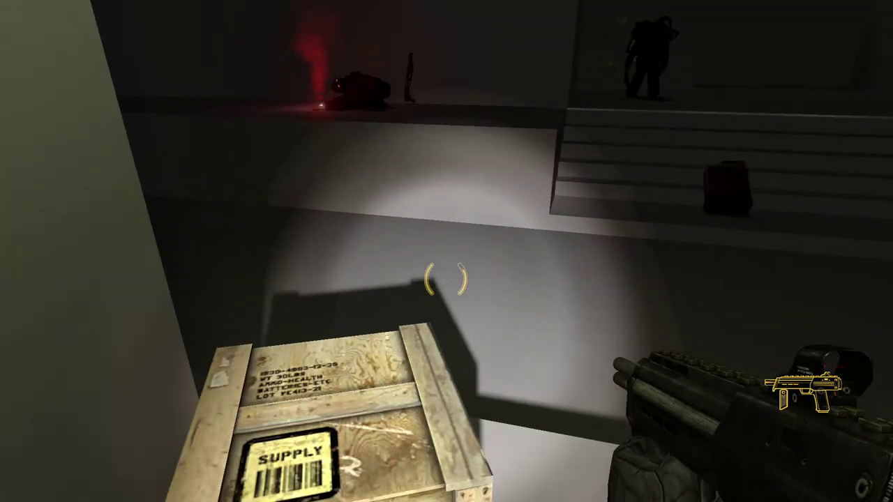
key("e")
key("e")
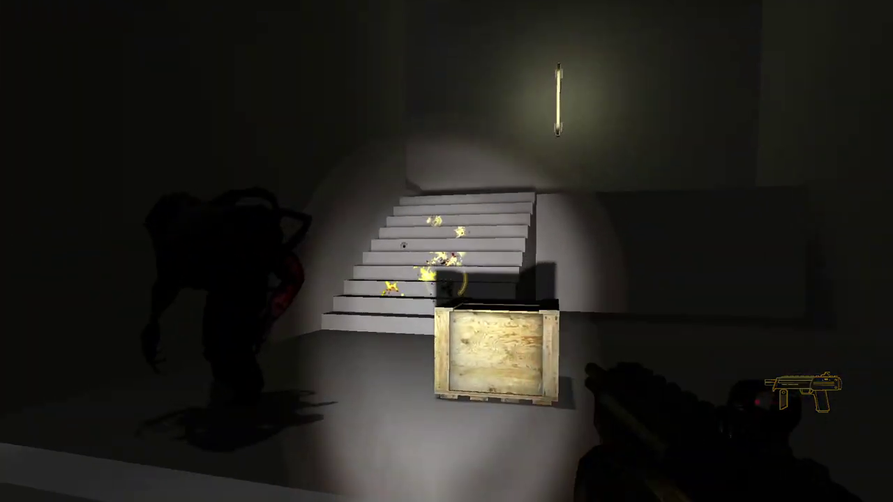
left_click(446, 279)
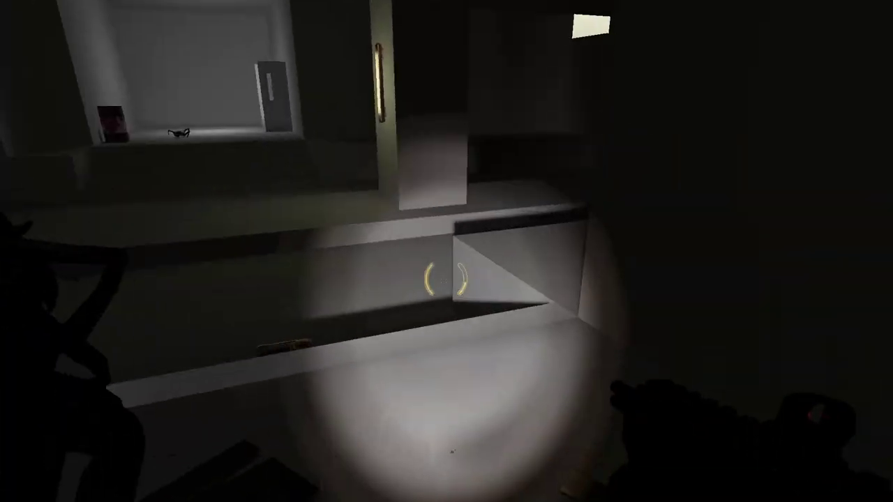
- Shotgun the zombie by the stairs, then crowbar the rising zombie's head
key("4")
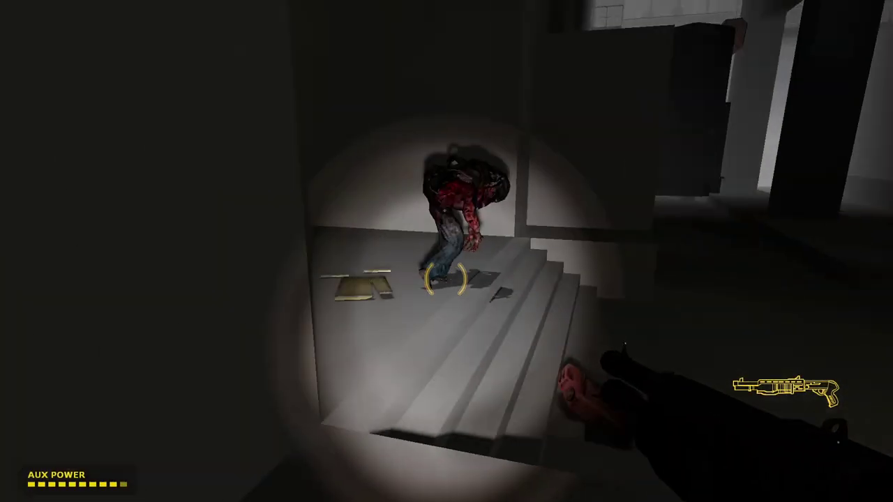
left_click(446, 279)
left_click(446, 279)
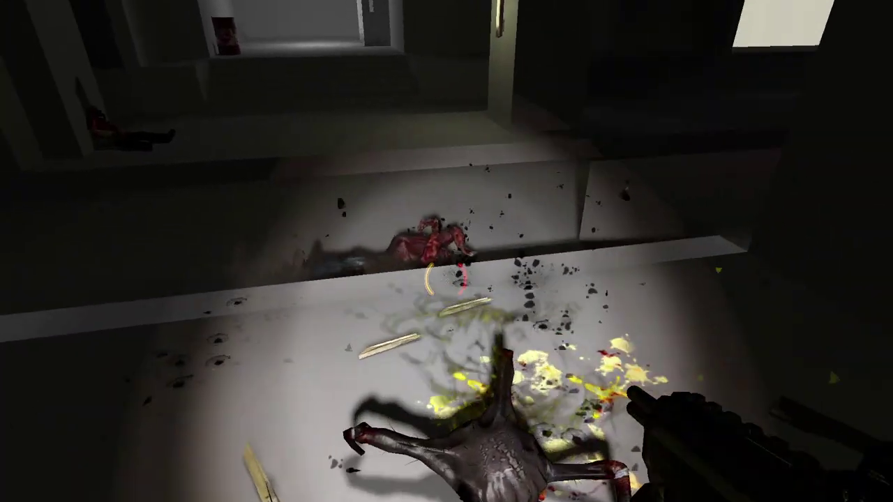
key("1")
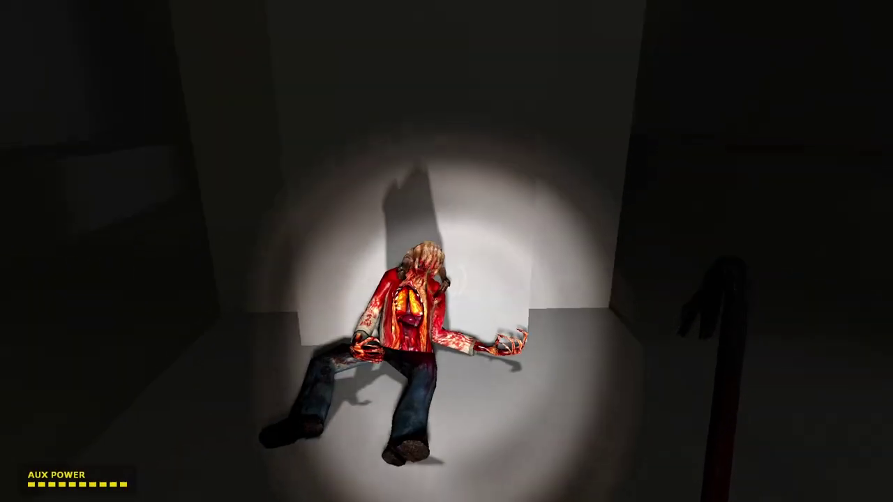
left_click(446, 251)
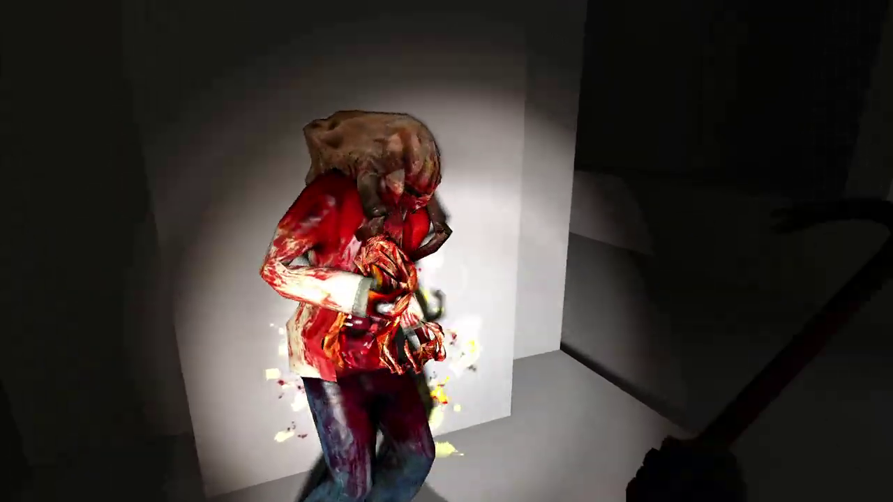
left_click(447, 252)
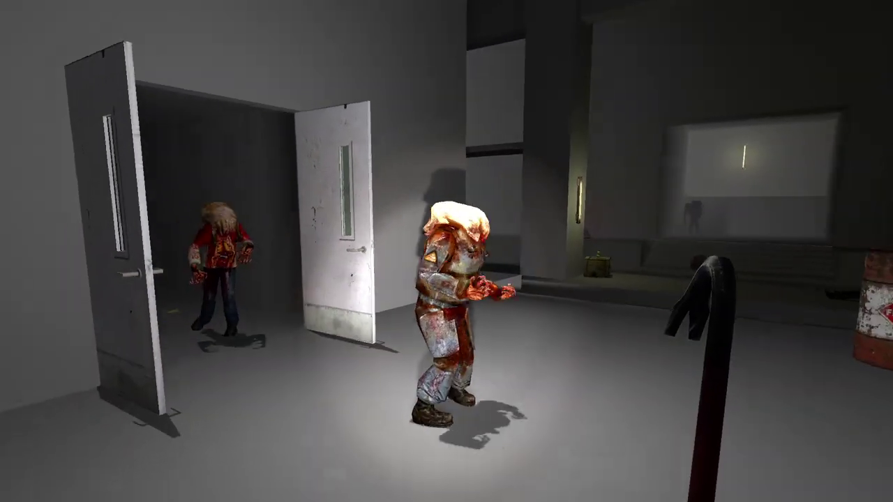
- Hit the armoured zombie, back off, drop from the ledge and finish a zombie
left_click(447, 251)
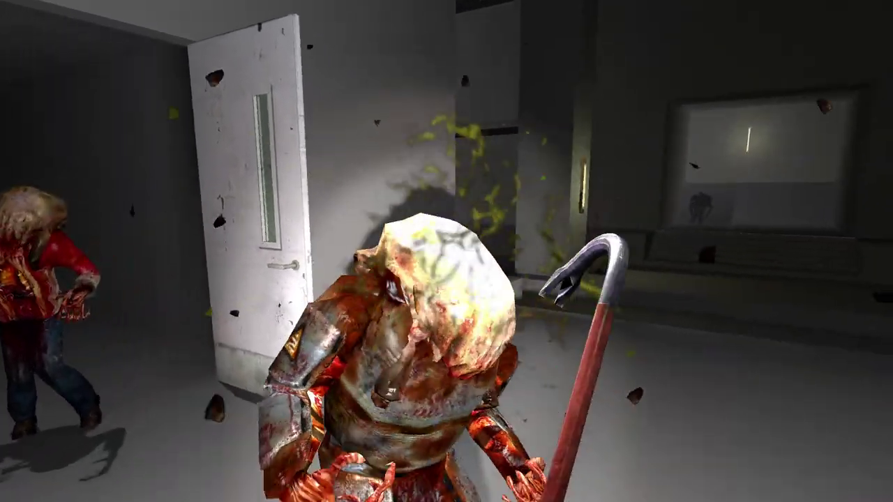
key("s")
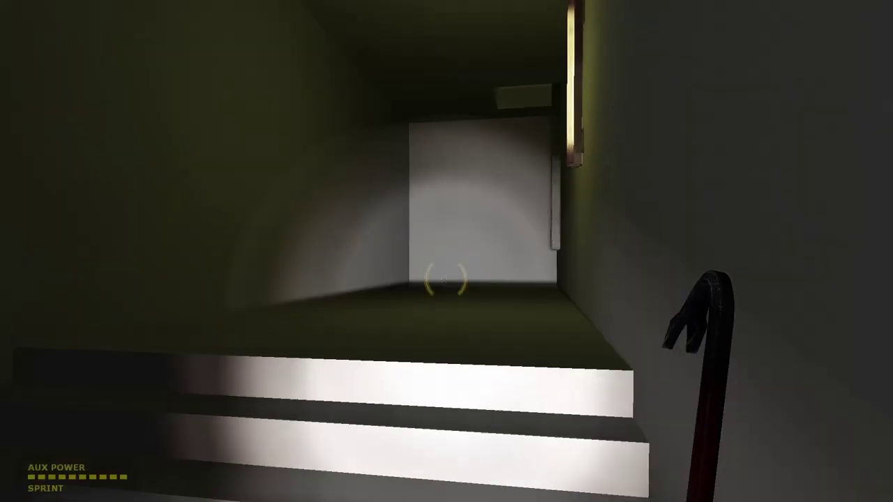
key("w")
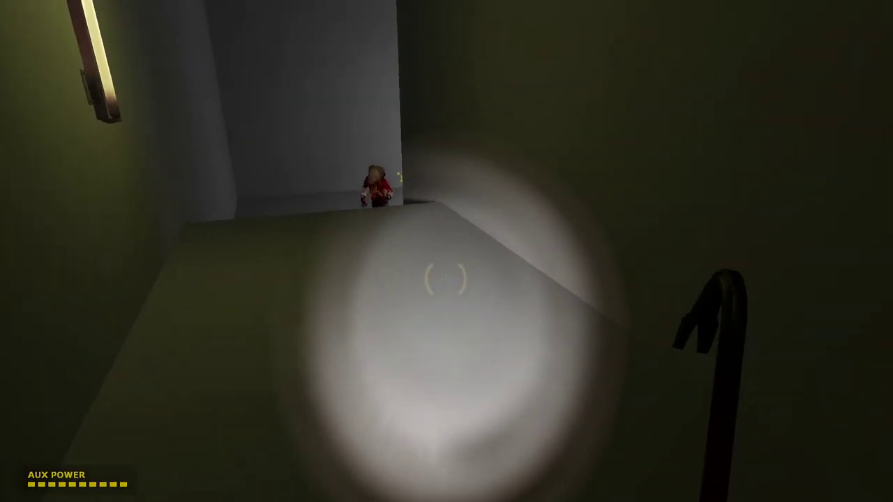
key("w")
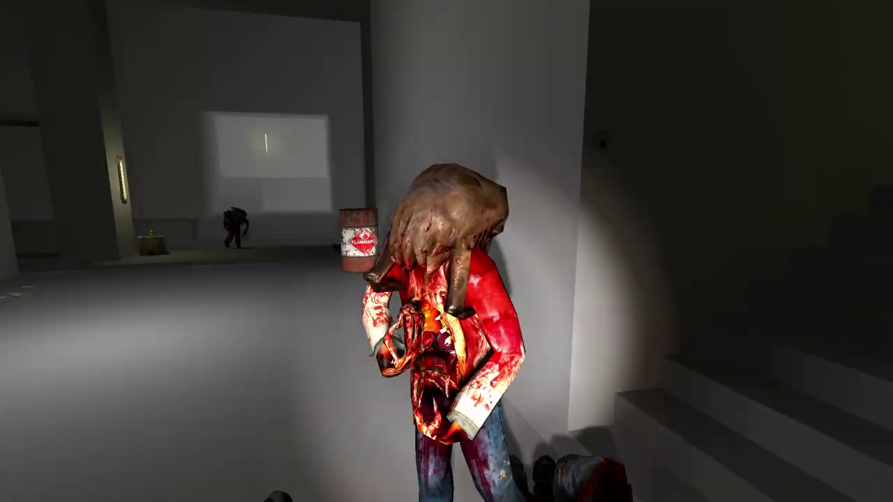
left_click(447, 251)
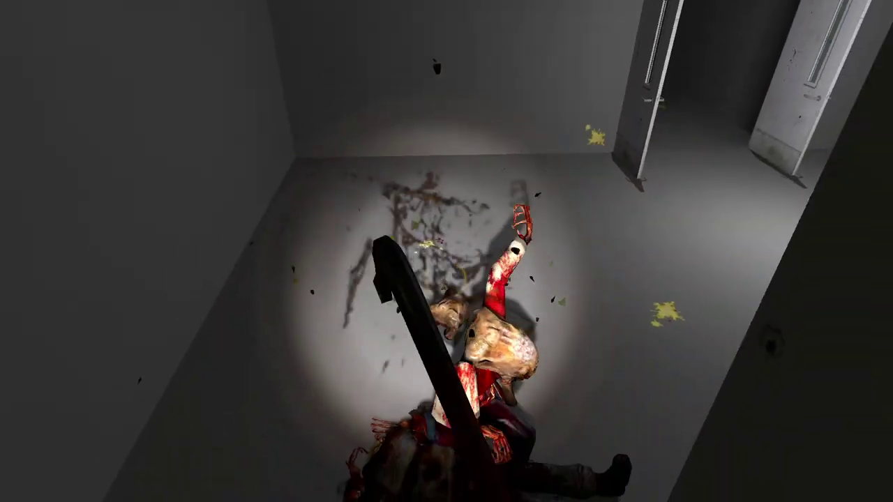
- Go through the double doorway and crowbar the crawling zombie in the corridor
key("w")
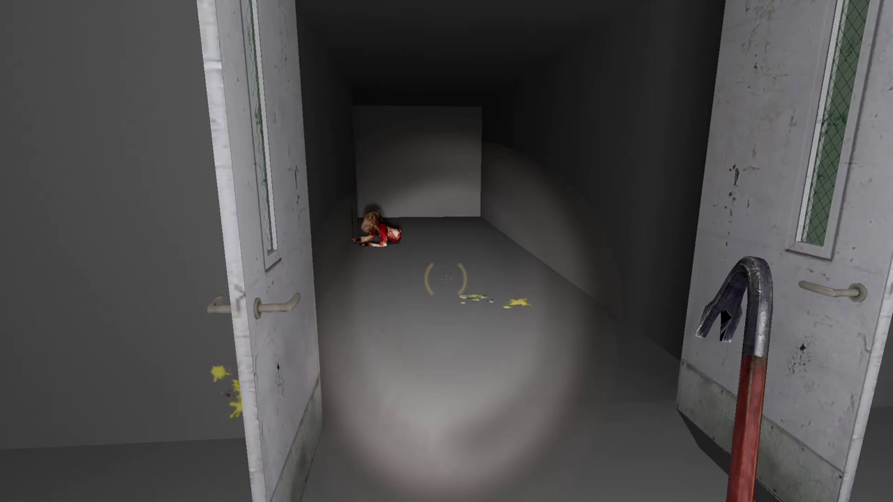
key("w")
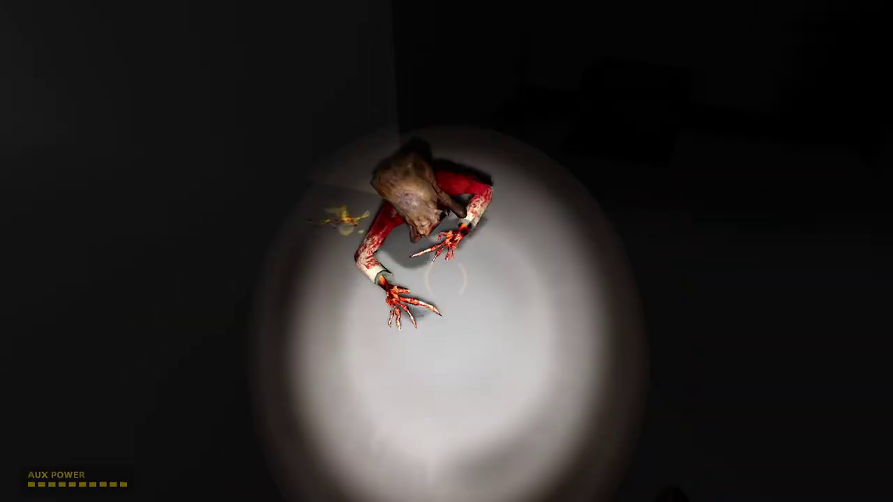
left_click(446, 279)
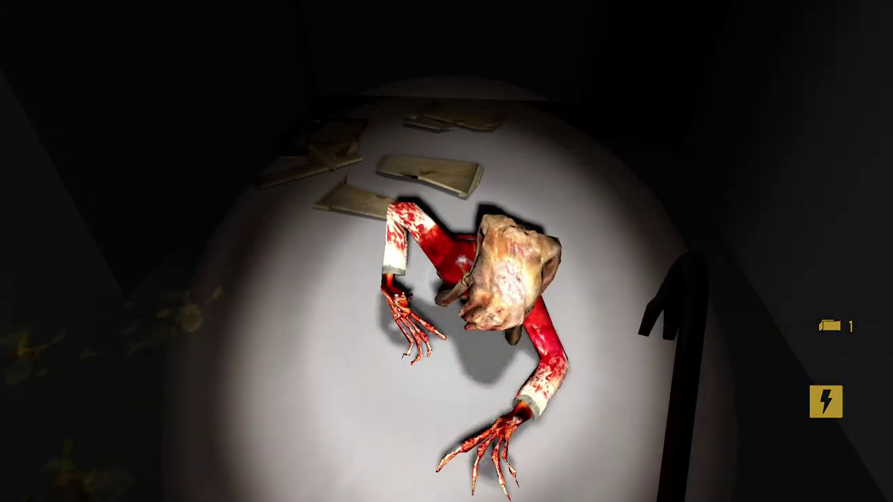
left_click(447, 251)
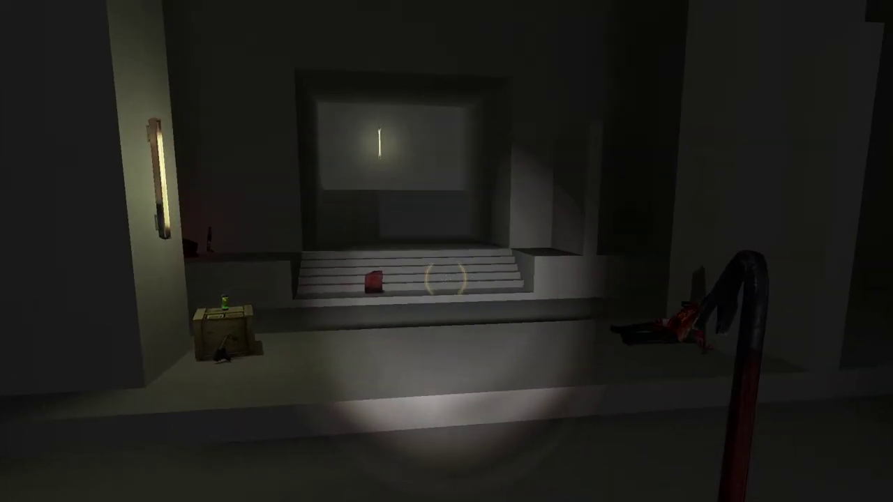
- Kill the headcrab and break open the supply crate for the medkit
key("w")
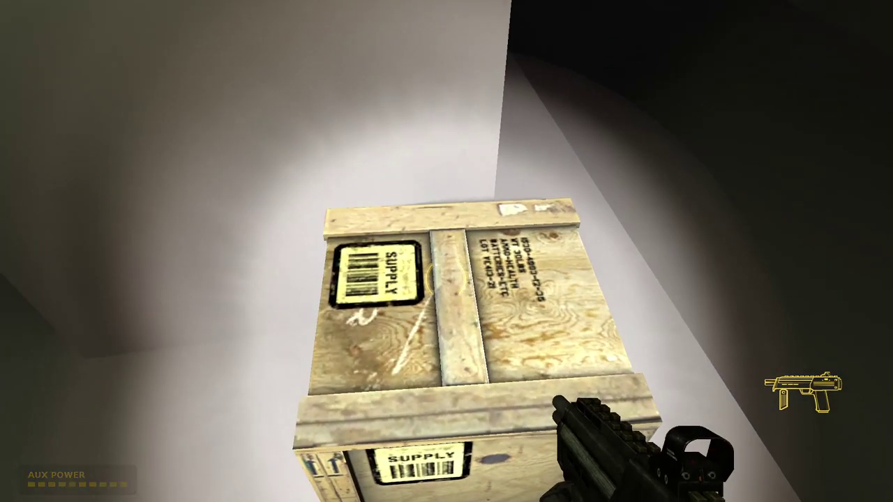
key("1")
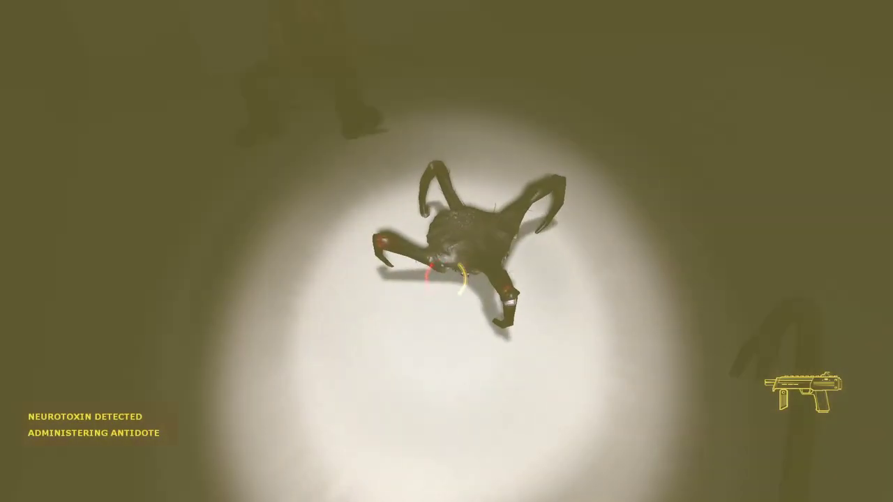
left_click(447, 251)
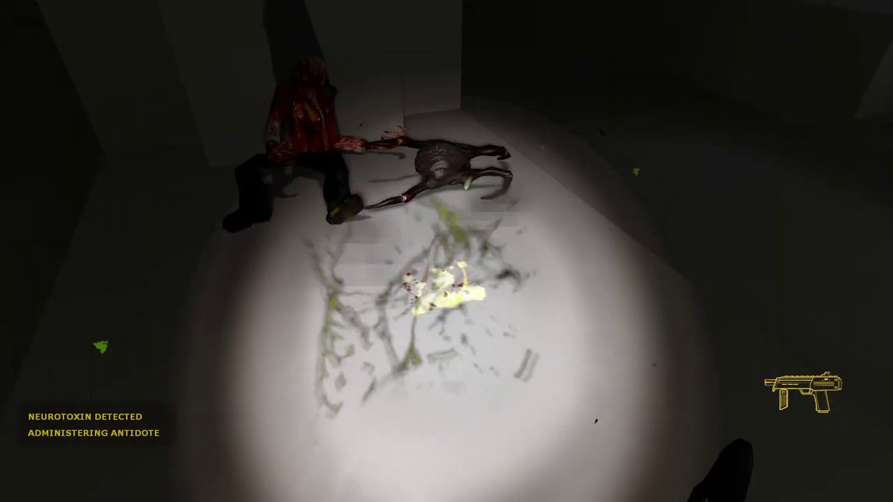
left_click(444, 279)
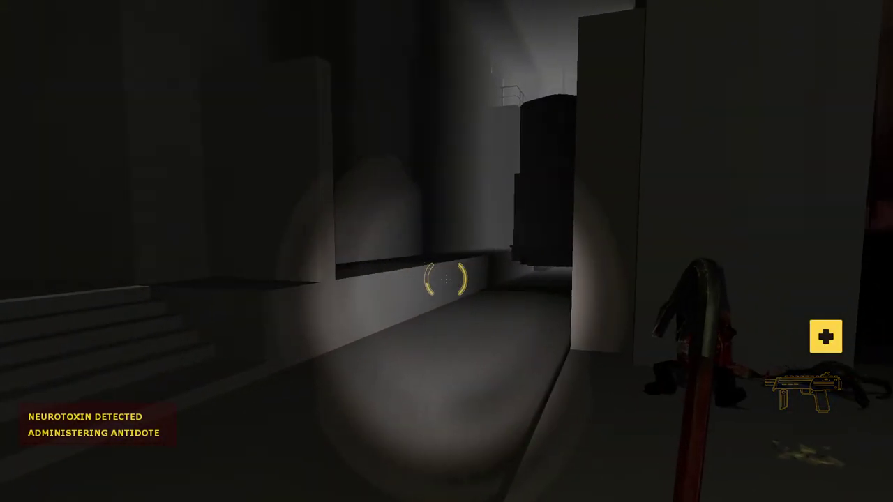
- Climb the stairwell, open the door and move through the dark corridor past the turret
key("w")
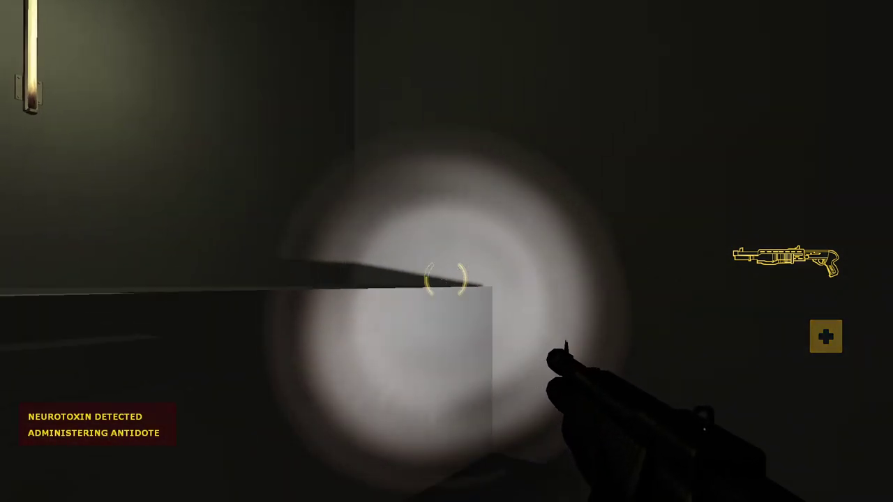
key("w")
key("w")
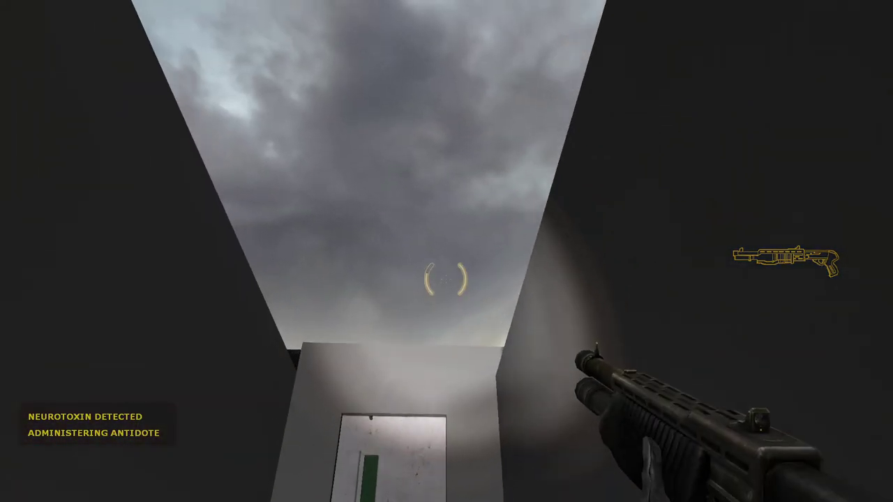
key("w")
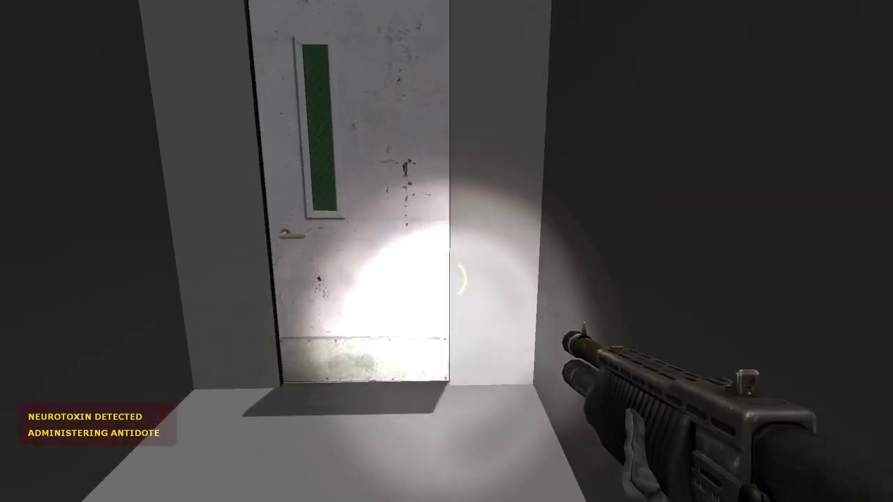
key("e")
key("w")
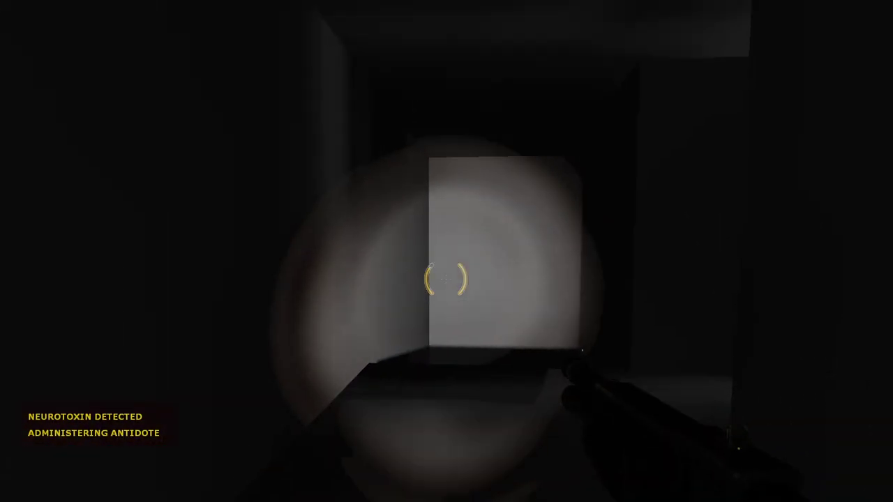
key("w")
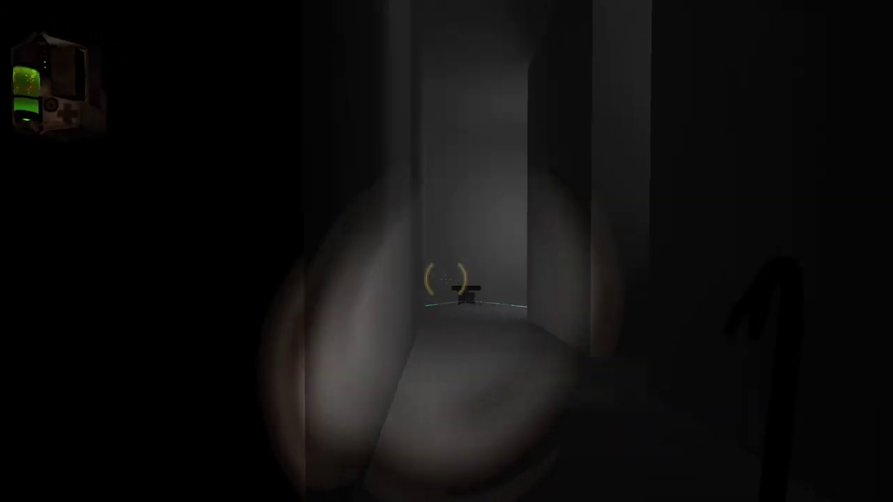
key("shift+w")
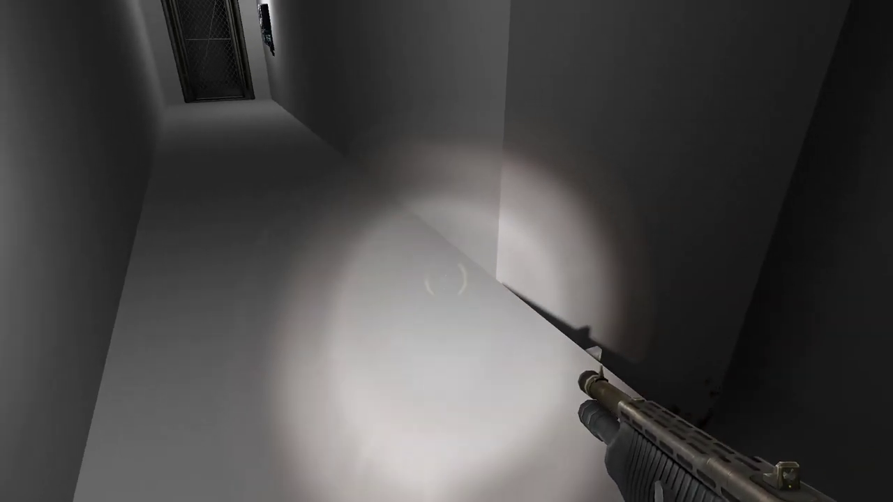
- Open the ammo crate to take grenades and equip a grenade
key("s")
key("e")
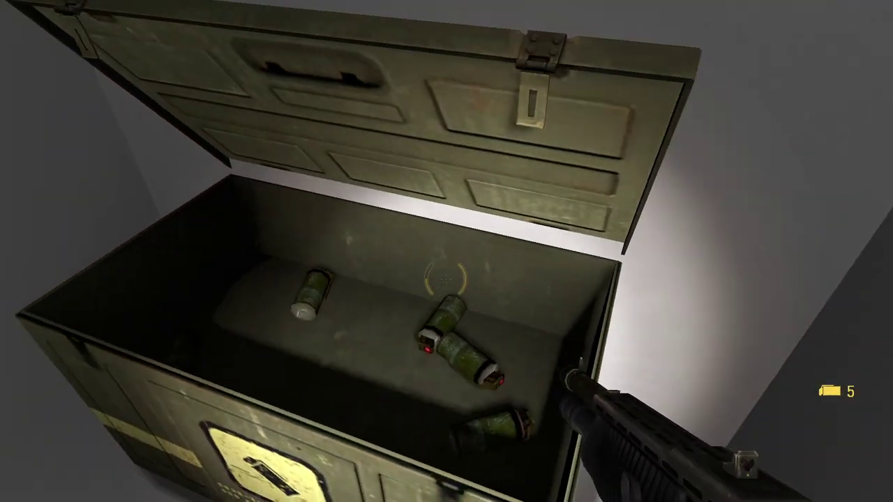
scroll(447, 251, "up", 1)
scroll(446, 251, "up", 1)
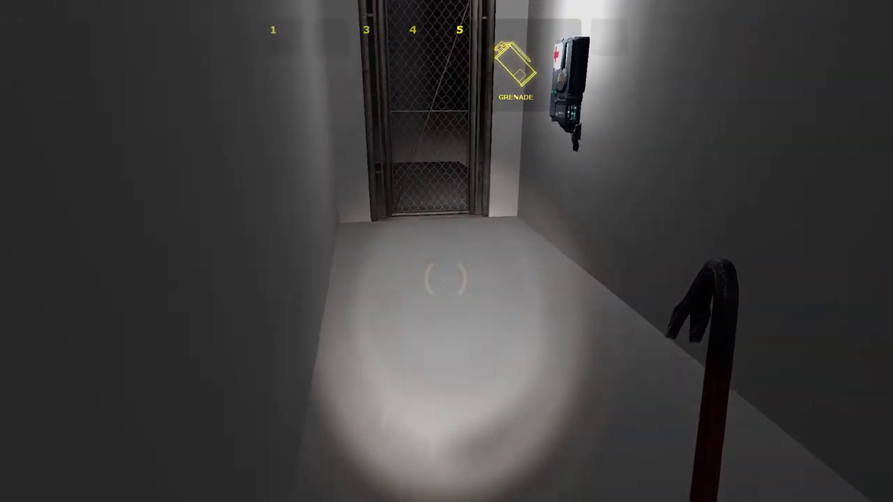
left_click(446, 279)
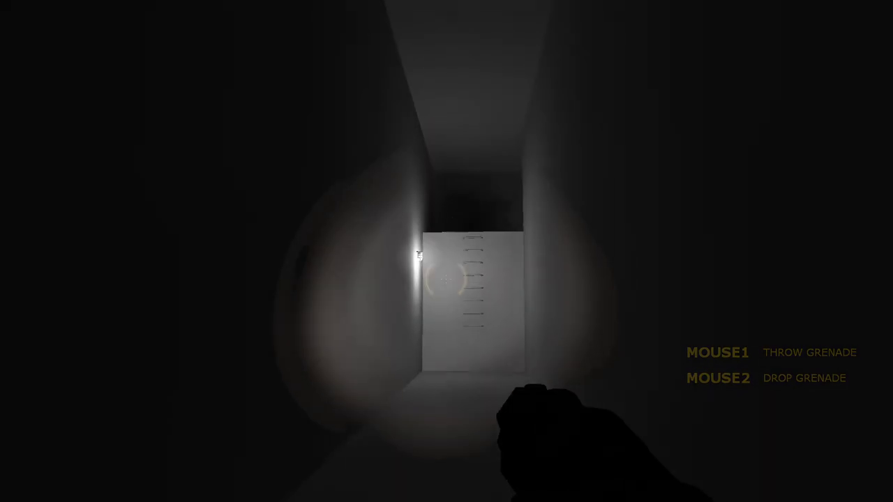
- Climb the ladder onto the rooftop and drop to the blood-spattered lower area
key("w")
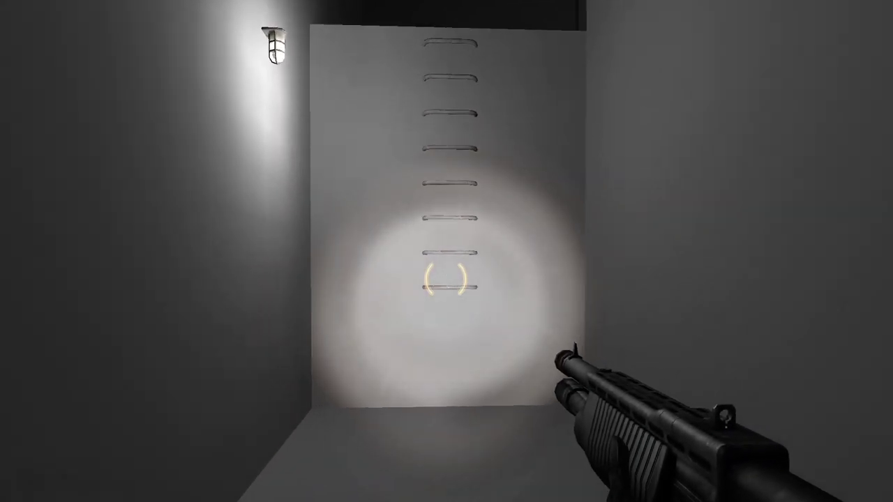
key("w")
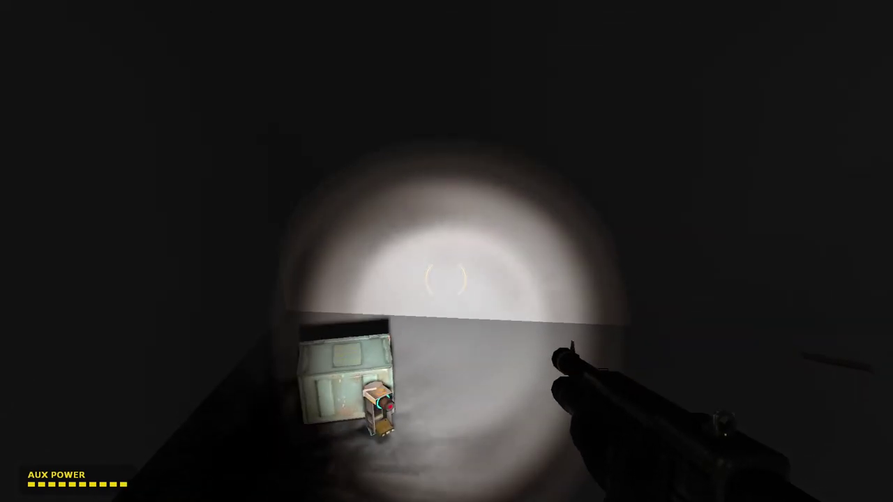
key("w")
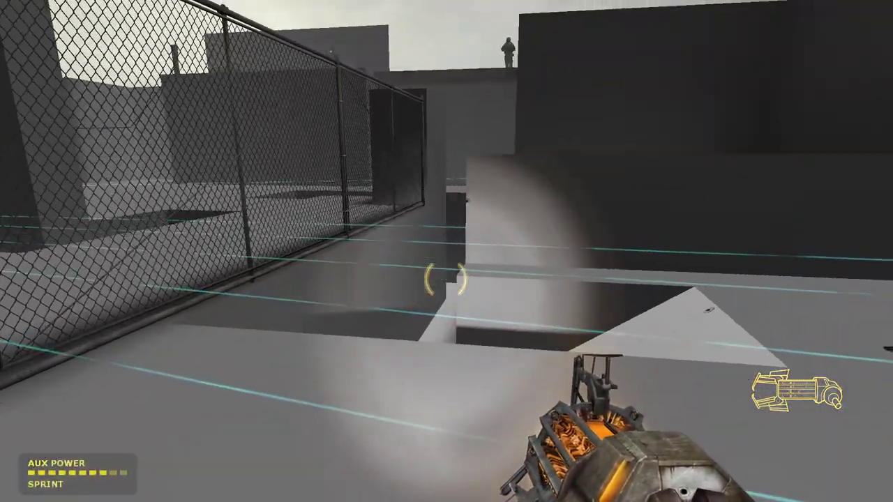
key("w")
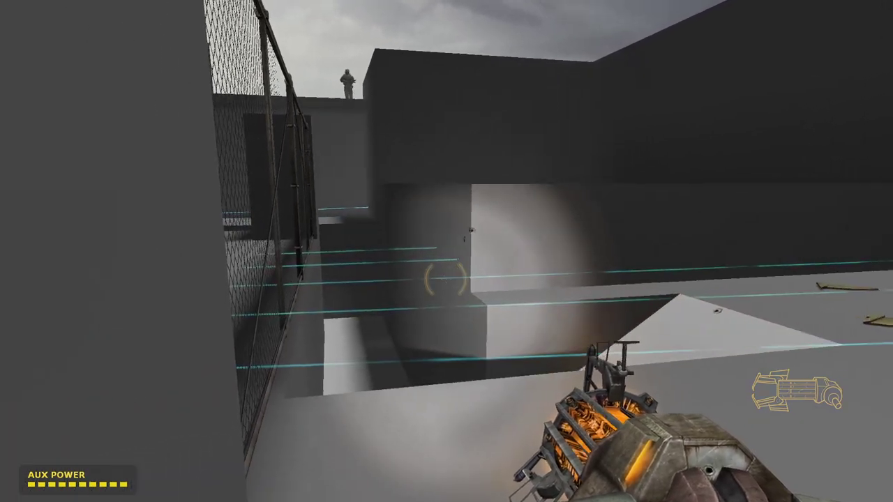
- Cycle weapons while moving along the fence, ending with the gravity gun
key("1")
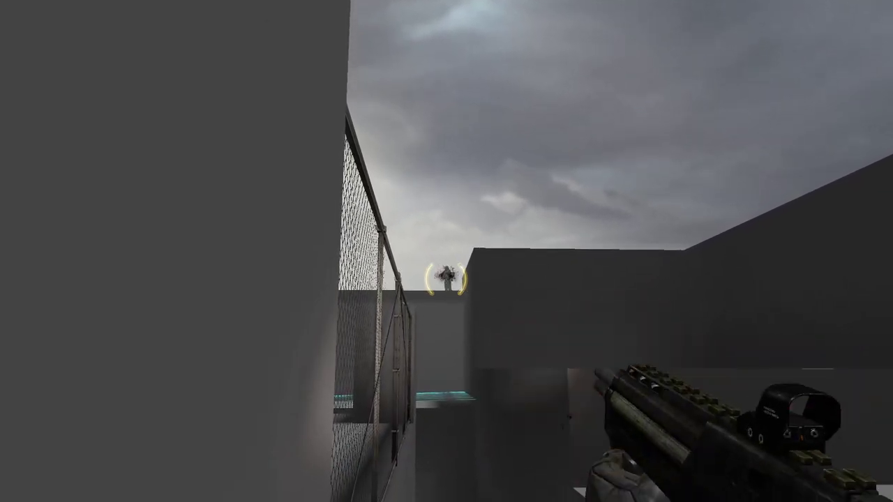
key("w")
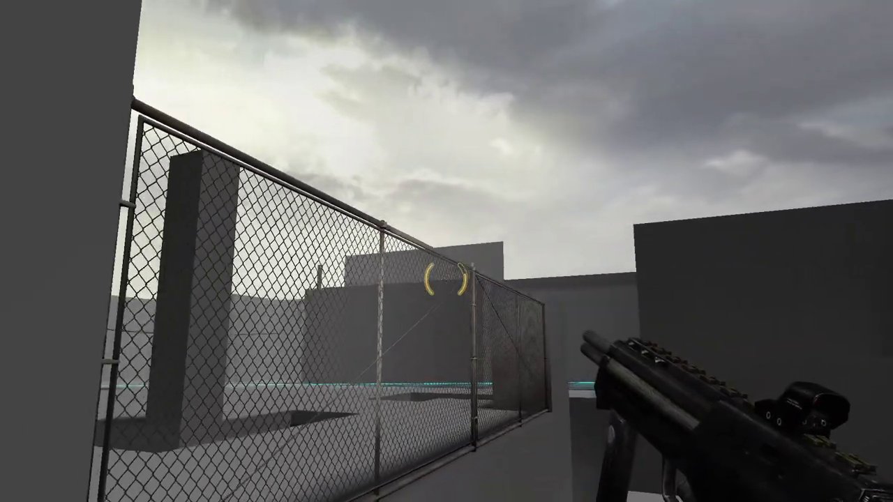
key("4")
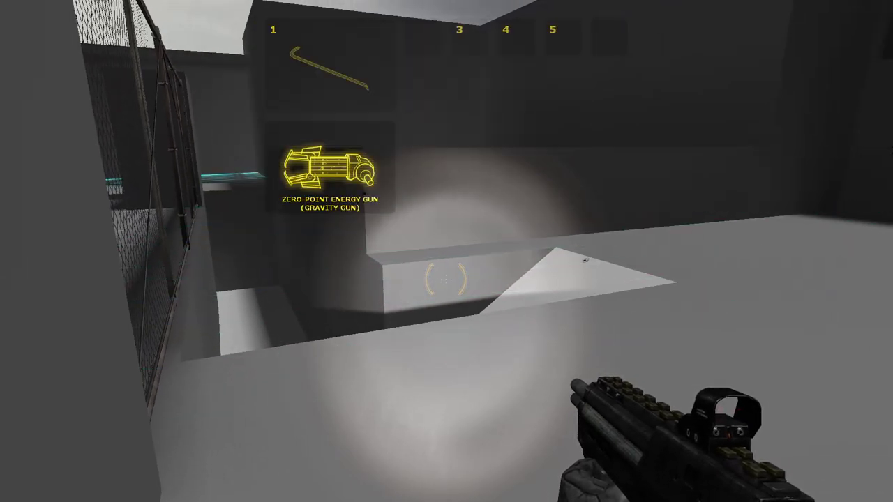
left_click(446, 279)
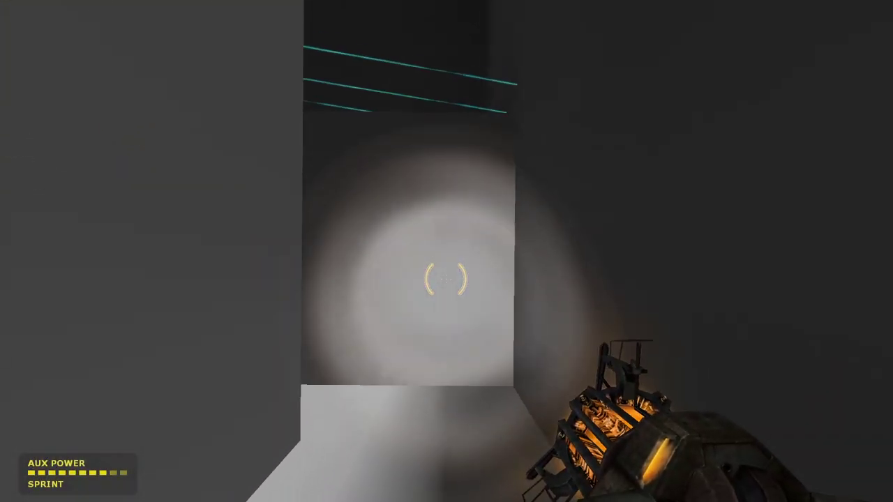
- Advance down the narrow corridor, cycling the weapon choice to the shotgun
key("w")
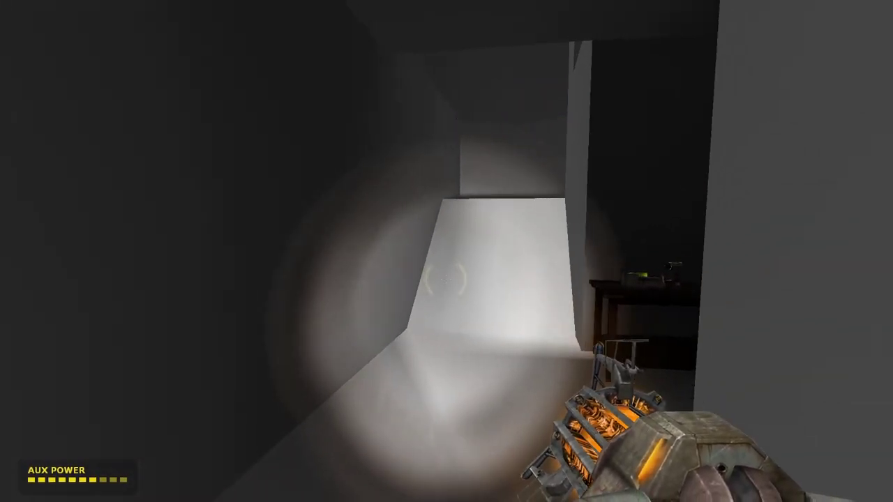
key("1")
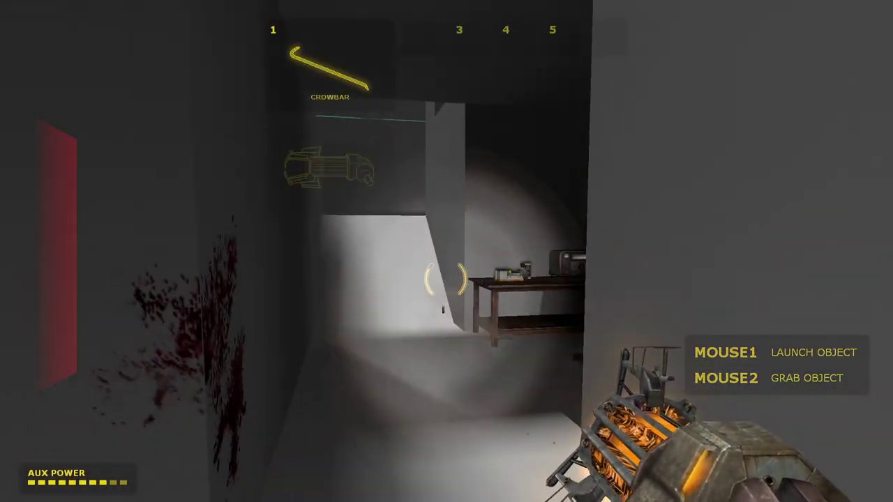
left_click(446, 279)
key("4")
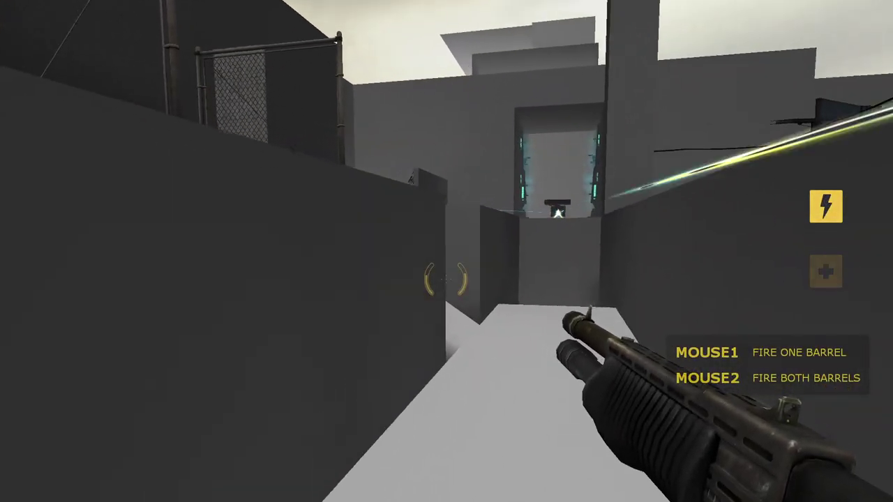
key("w")
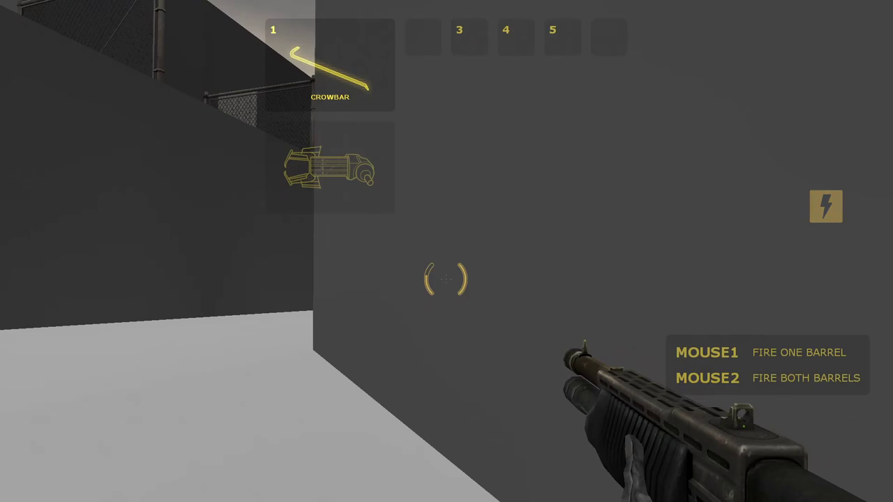
- Gravity-gun the live grenade skyward, shoot soldiers with SMG and shotgun, then re-equip the gravity gun
key("1")
right_click(446, 279)
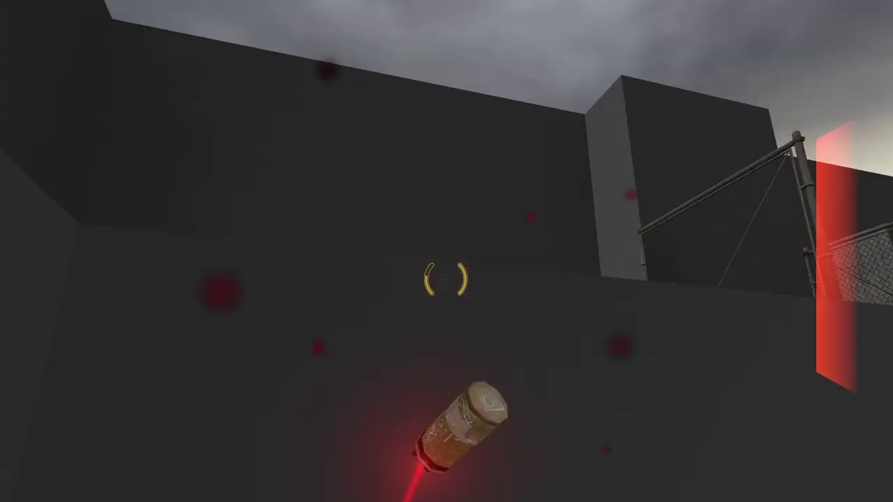
left_click(446, 278)
scroll(446, 279, "up", 1)
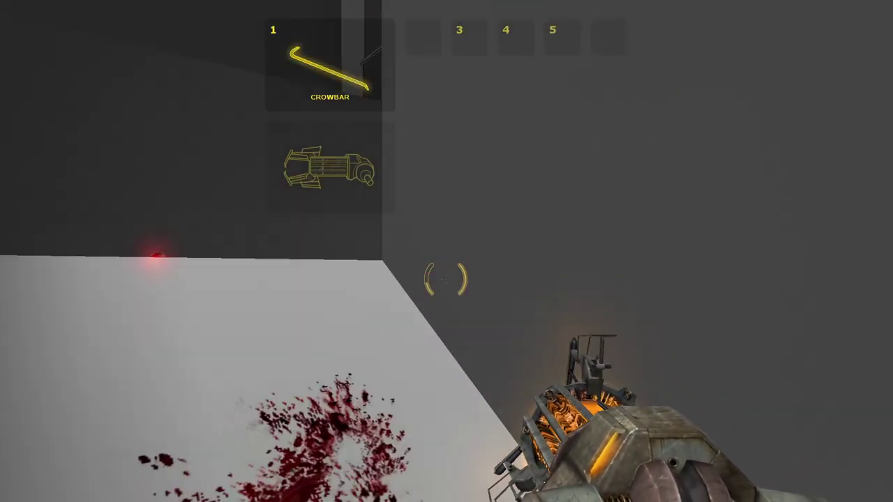
scroll(446, 279, "up", 1)
scroll(446, 279, "down", 2)
scroll(447, 279, "up", 2)
scroll(446, 279, "up", 1)
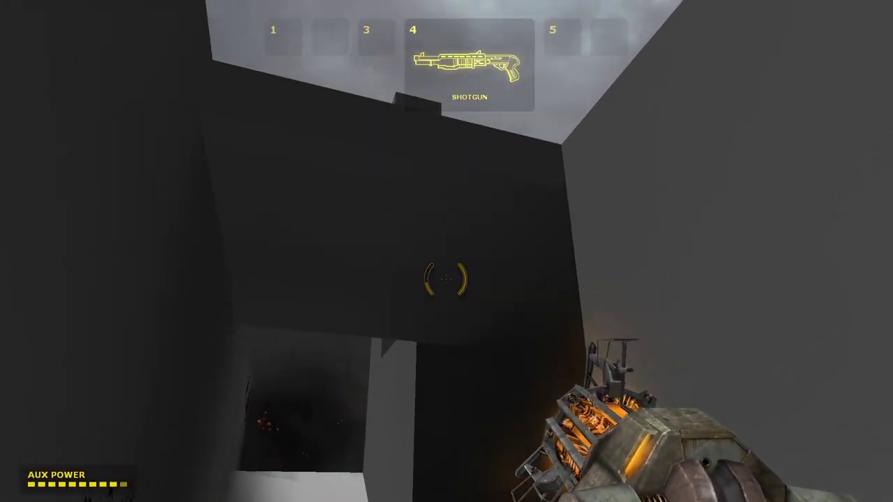
scroll(447, 279, "up", 1)
left_click(446, 279)
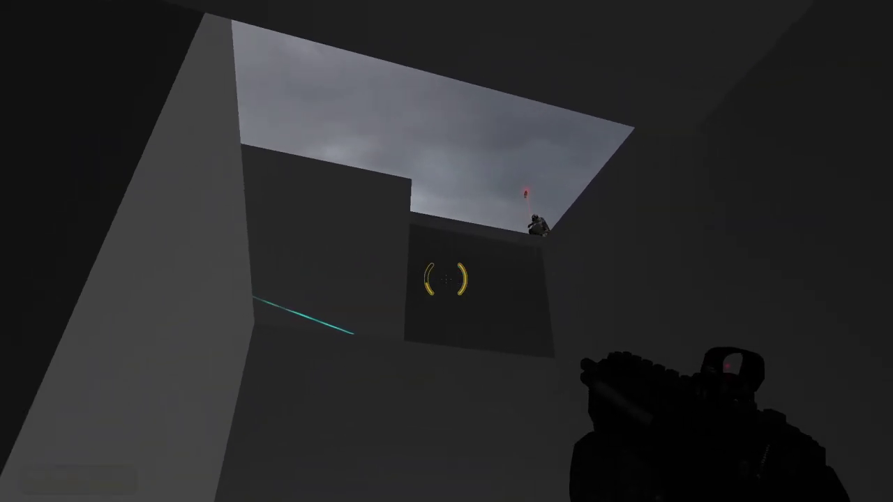
scroll(446, 279, "down", 1)
left_click(447, 279)
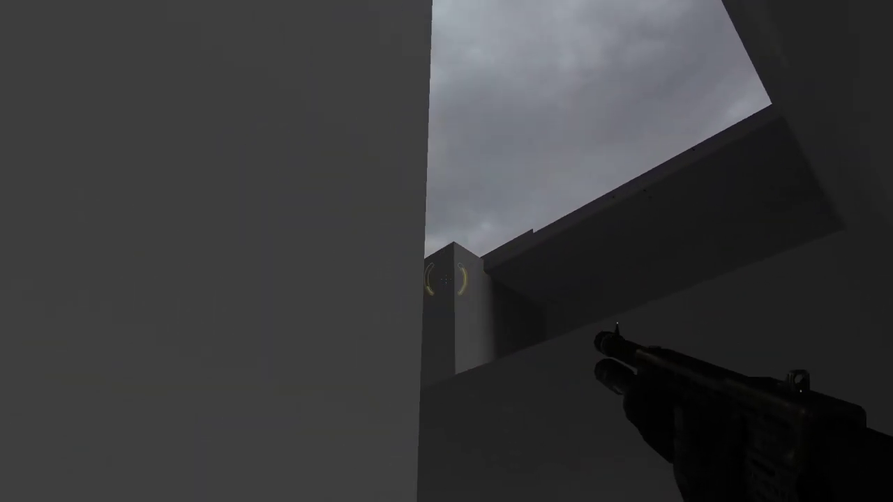
scroll(446, 279, "down", 1)
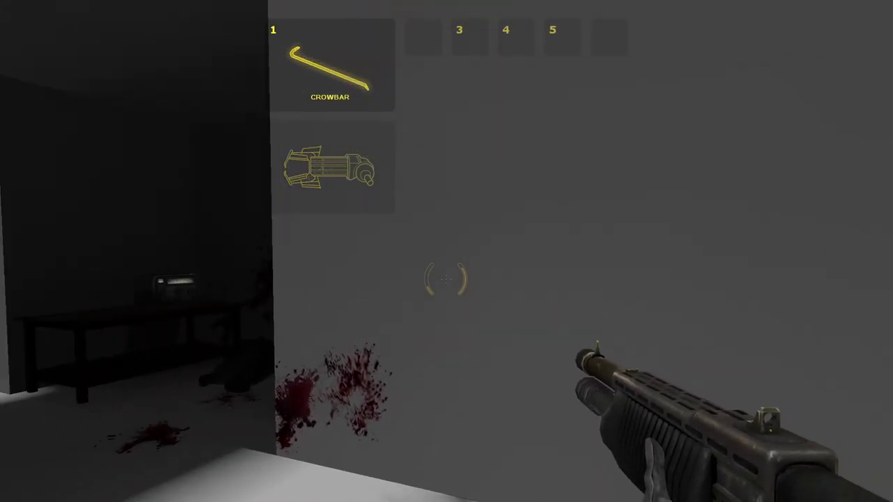
scroll(446, 279, "down", 2)
scroll(446, 279, "up", 2)
left_click(447, 279)
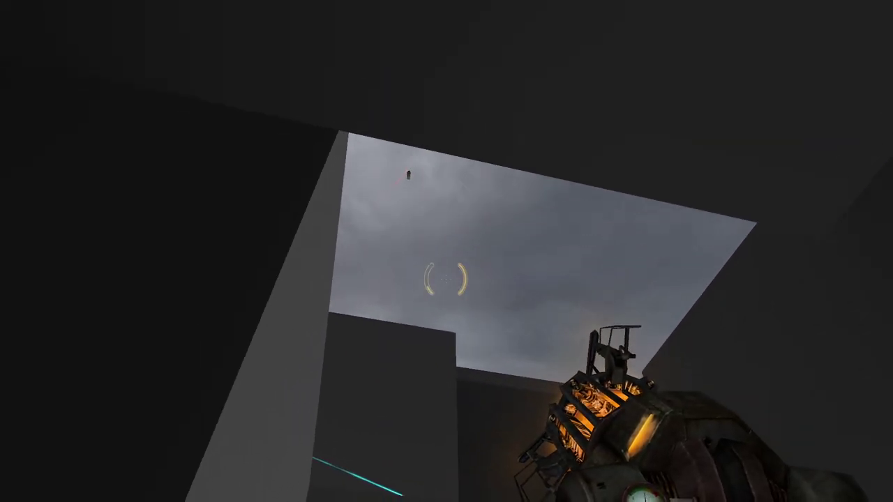
- Grab the red object and run across the rooftop to the chain-link fence
right_click(446, 279)
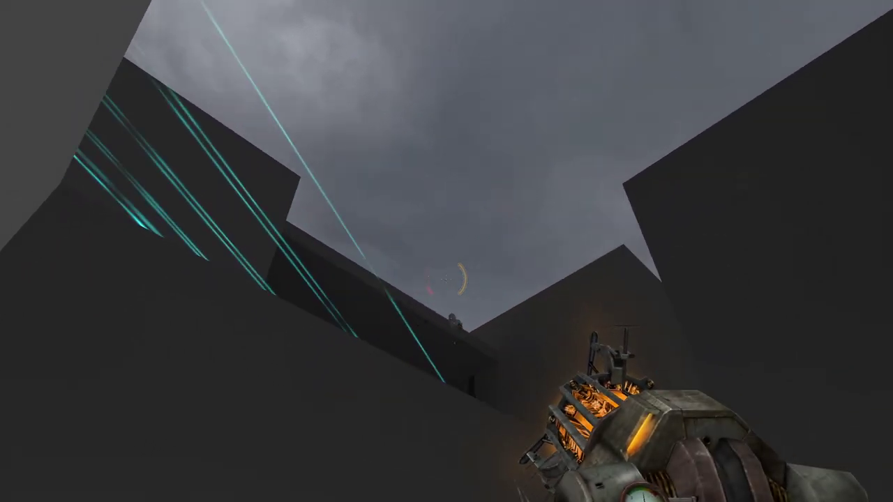
key("1")
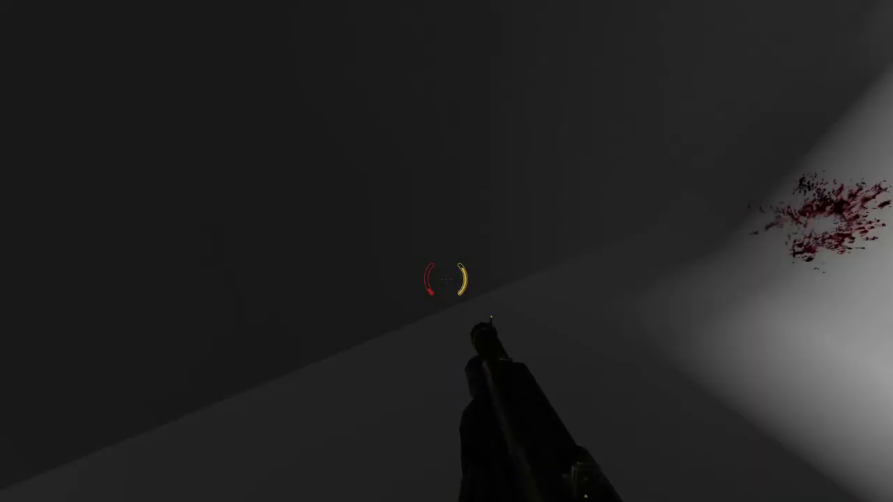
key("shift")
key("w")
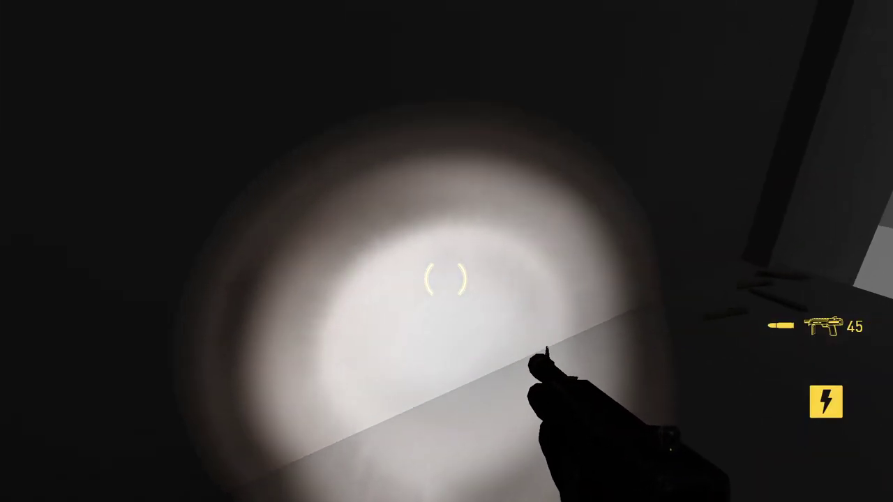
key("3")
key("w")
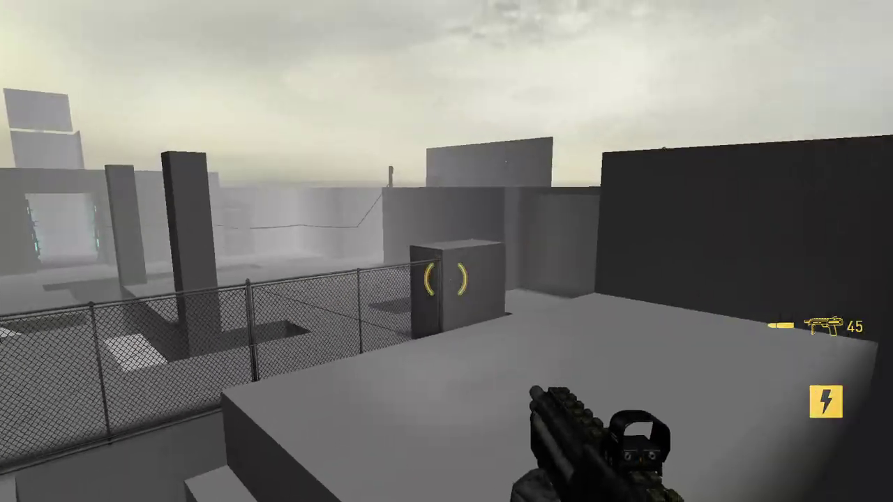
- Throw two grenades and fire at the far-rooftop soldier, then switch to the shotgun
key("4")
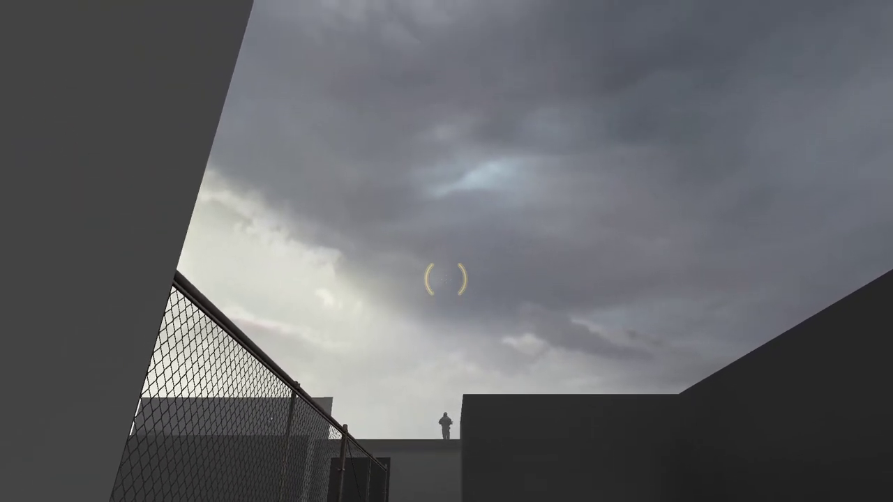
left_click(445, 279)
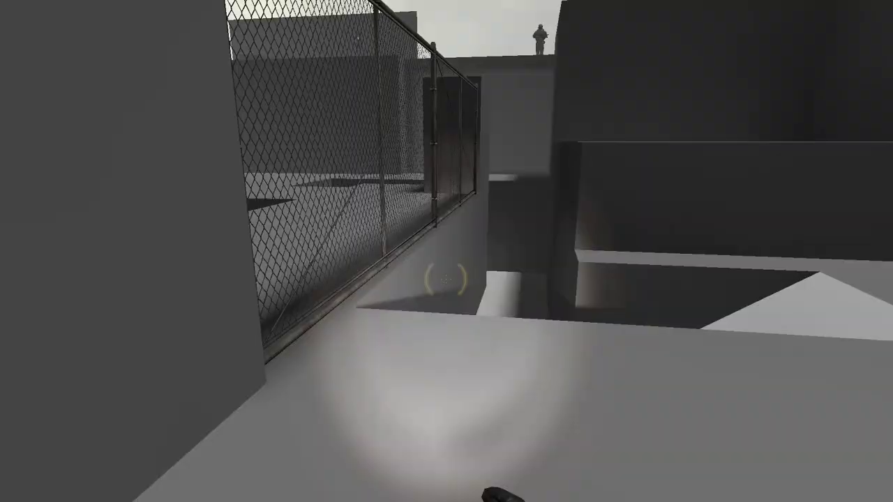
left_click(446, 279)
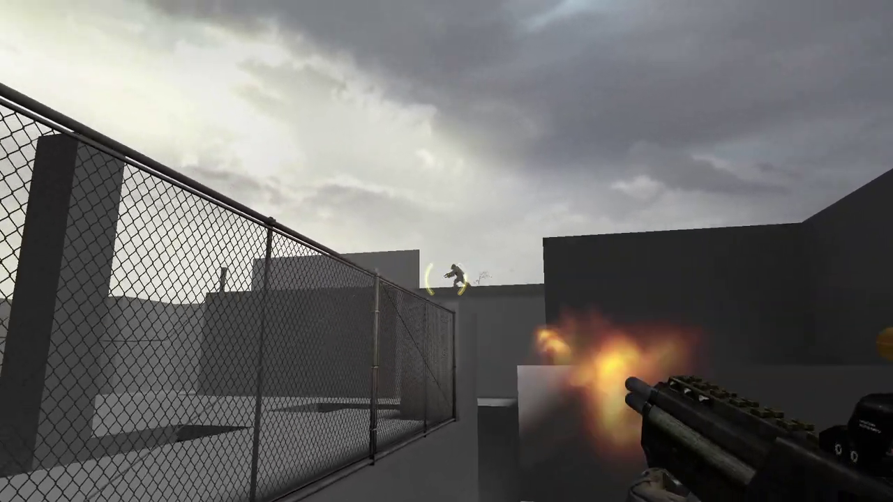
left_click(446, 279)
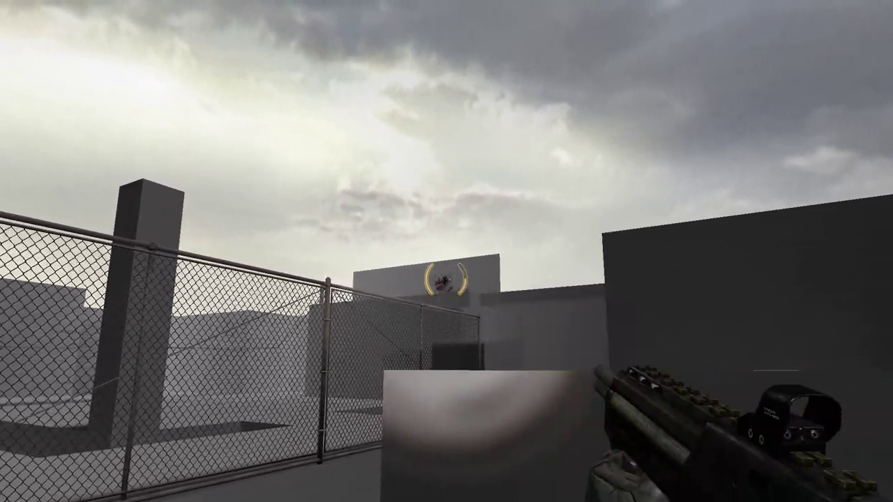
key("2")
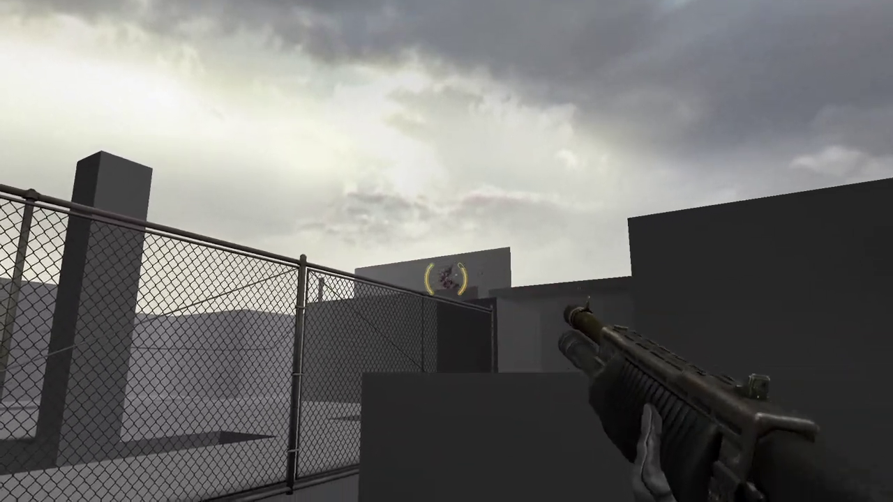
- Sprint through the corridor and dark room past the dead soldier
key("w")
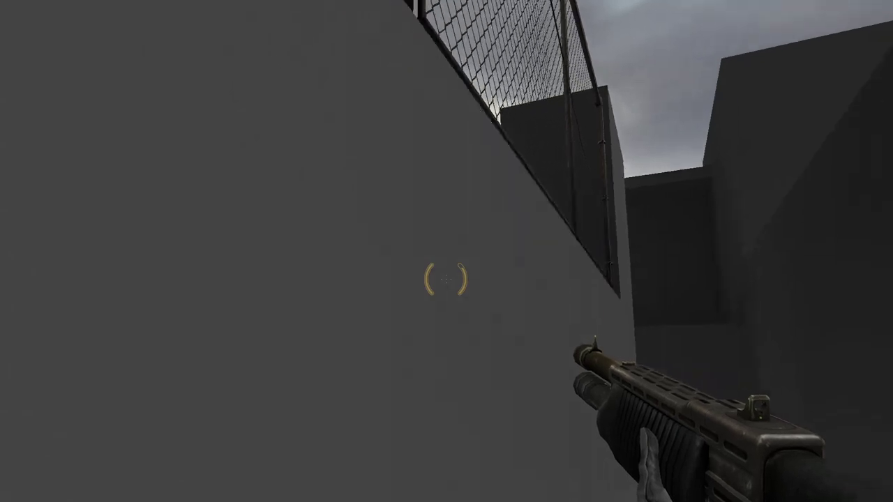
key("shift")
key("w")
key("shift")
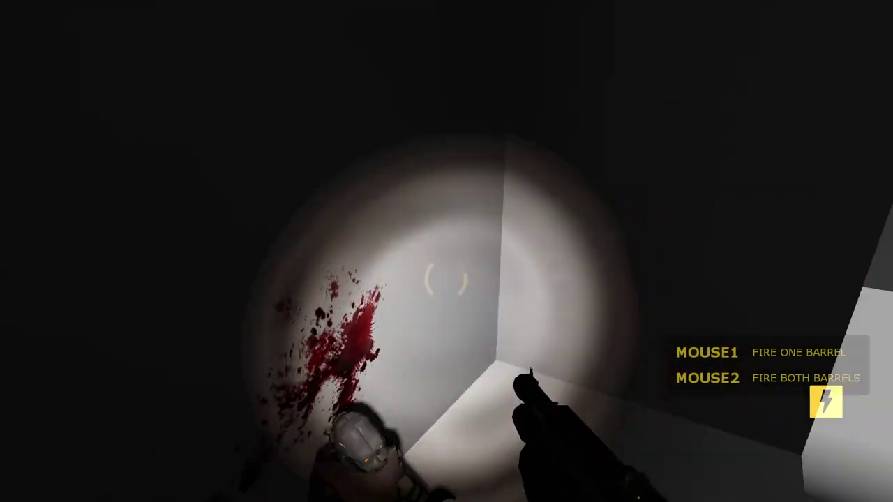
key("w")
key("w")
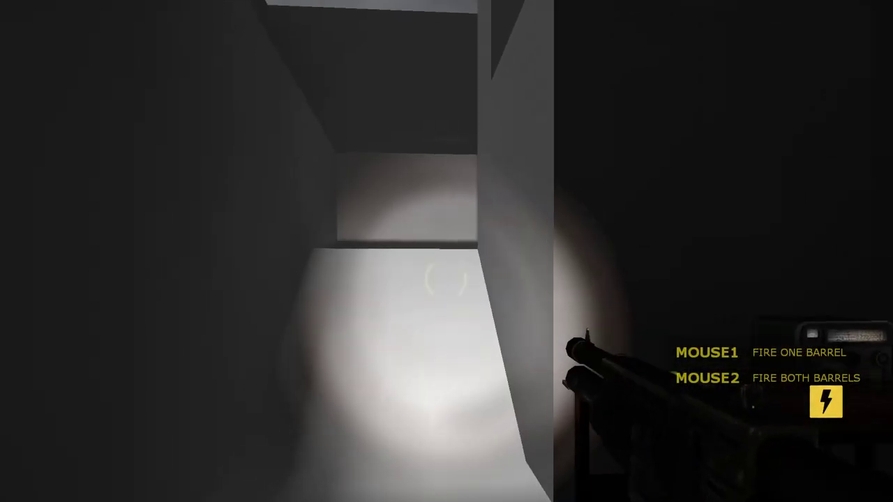
key("shift")
- Cross the rooftops, take the shotgun down the corridor, and climb the ladder
key("w")
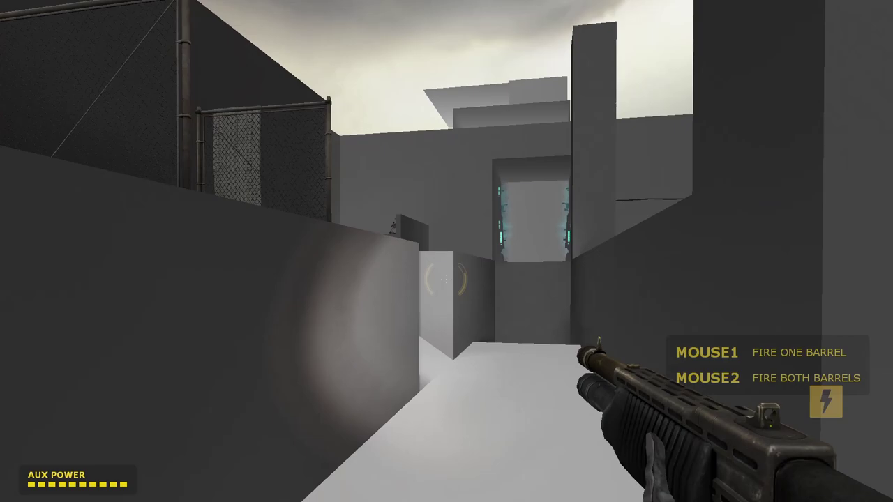
key("w")
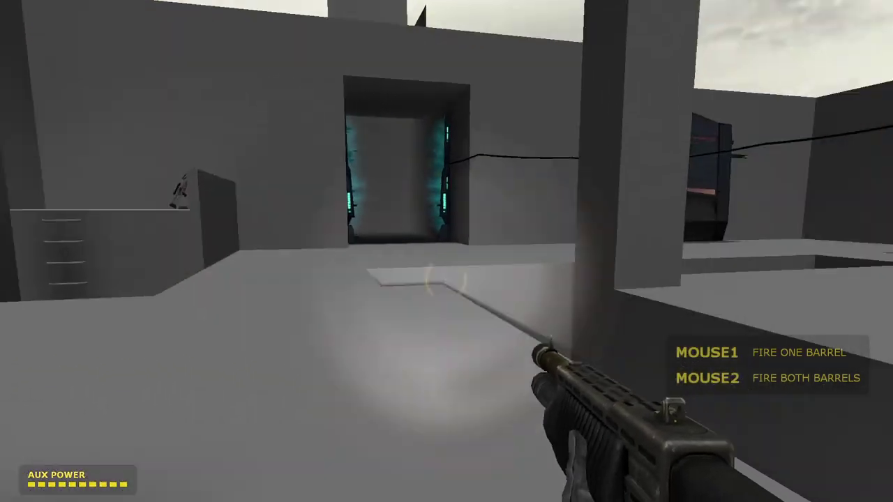
key("w")
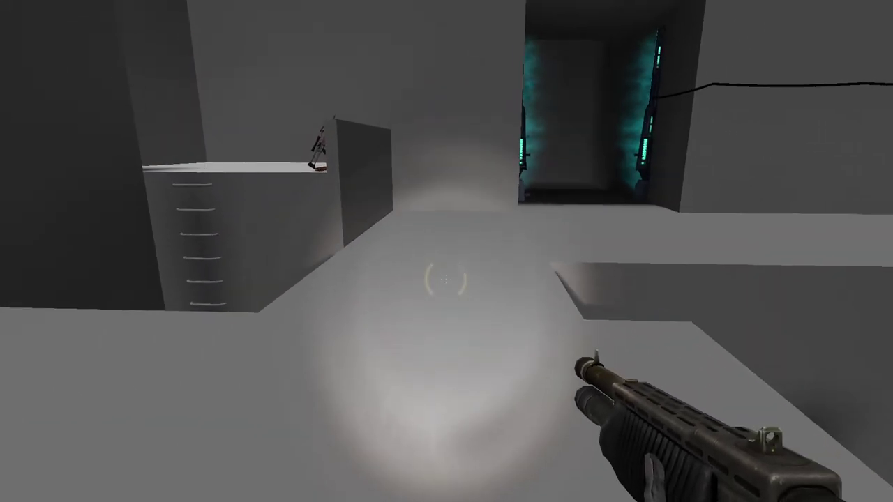
key("w")
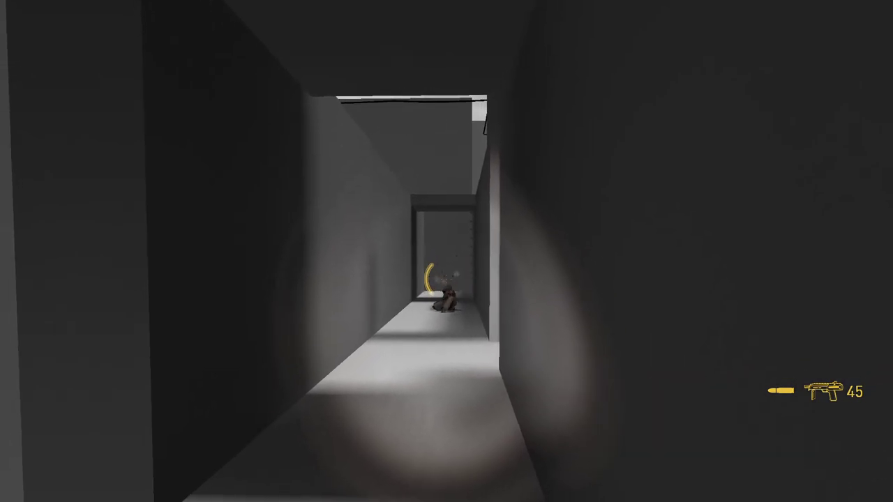
key("shift+w")
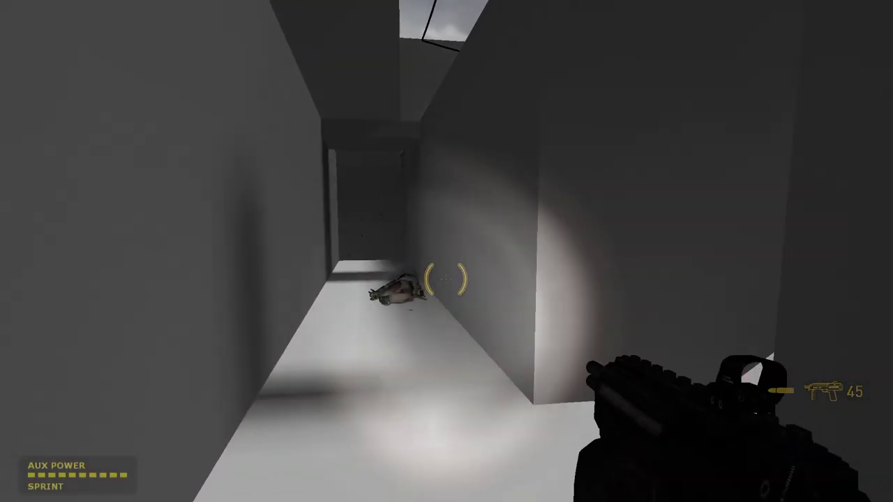
key("w")
key("3")
key("shift+w")
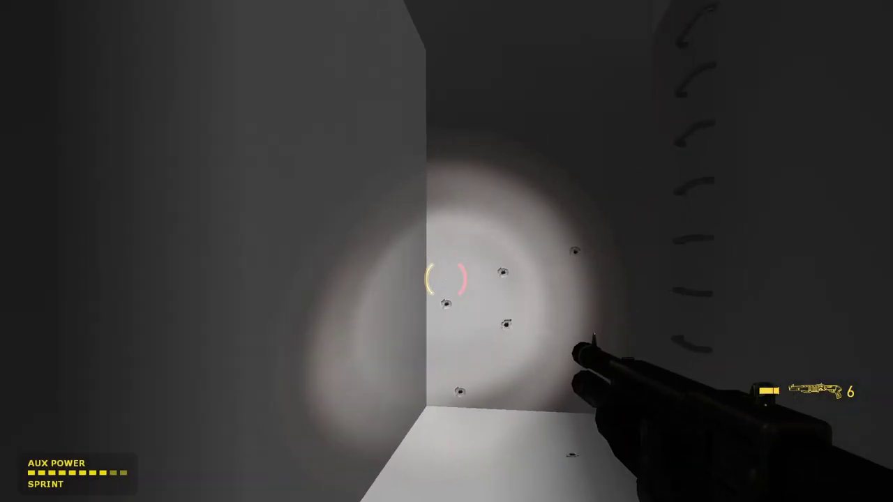
key("w")
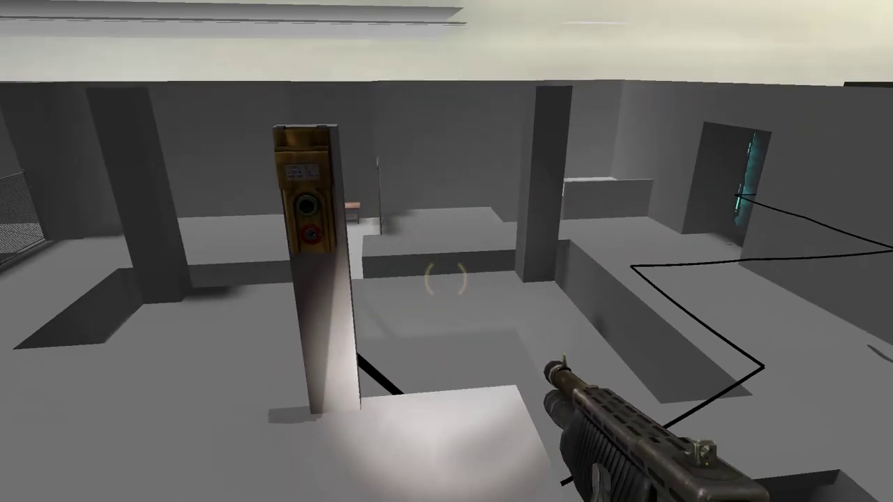
- Press the panel's green button and mow down the doorway soldiers with the pulse rifle
key("e")
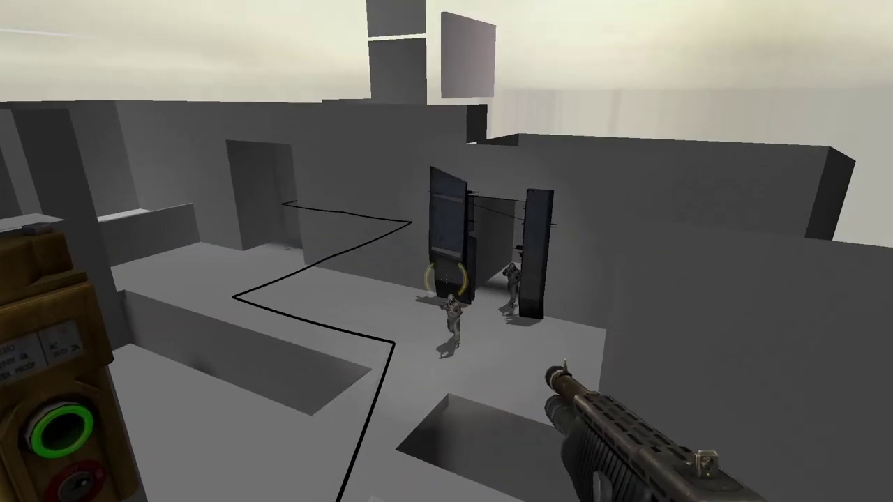
left_click(446, 279)
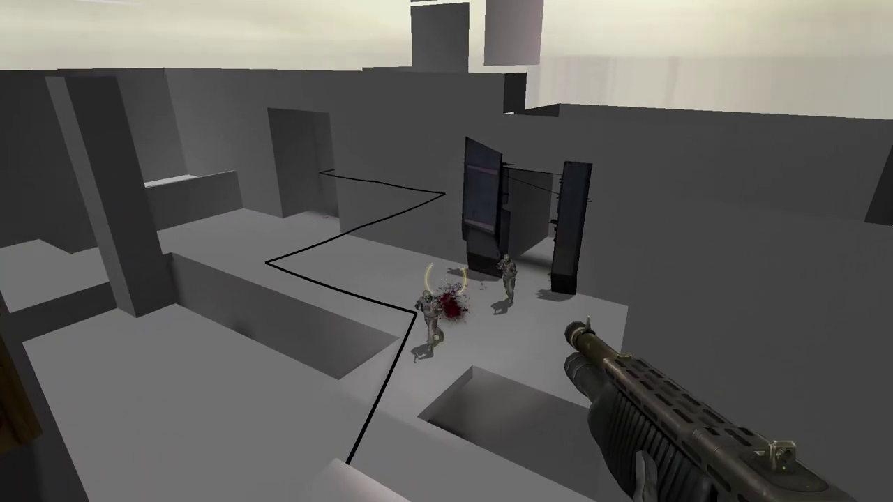
key("3")
key("3")
left_click(446, 279)
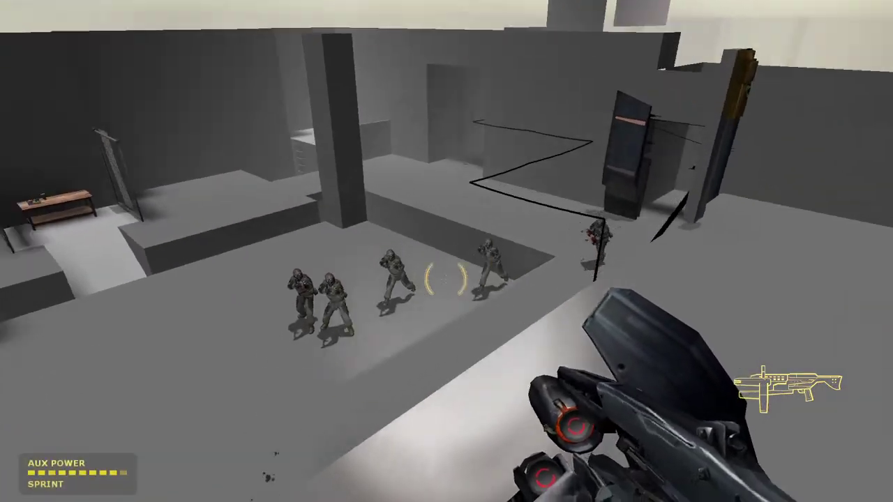
left_click(446, 279)
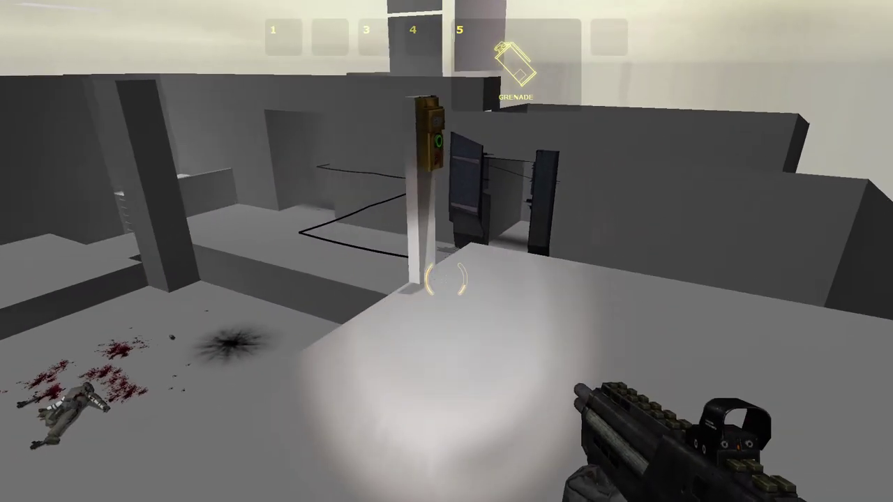
left_click(446, 279)
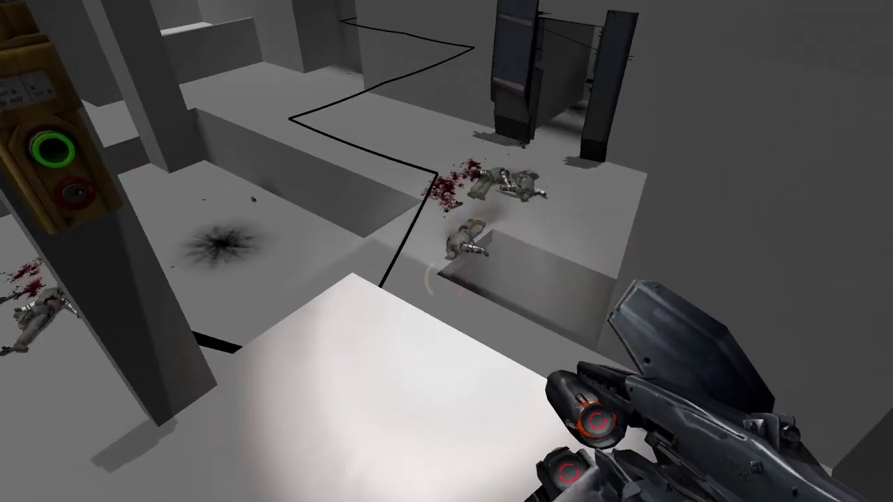
key("3")
left_click(447, 279)
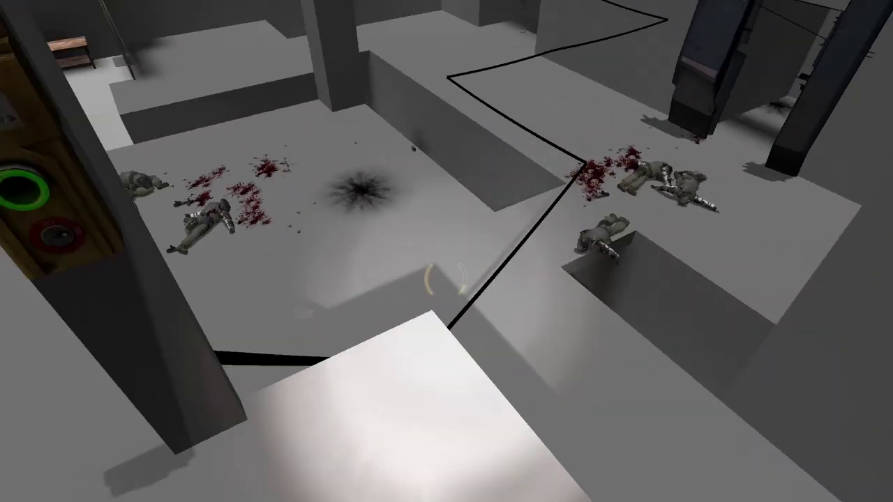
- Sprint and walk over the rooftops, past the health charger and fallen soldiers, to the ladder below the rifle ledge
key("shift")
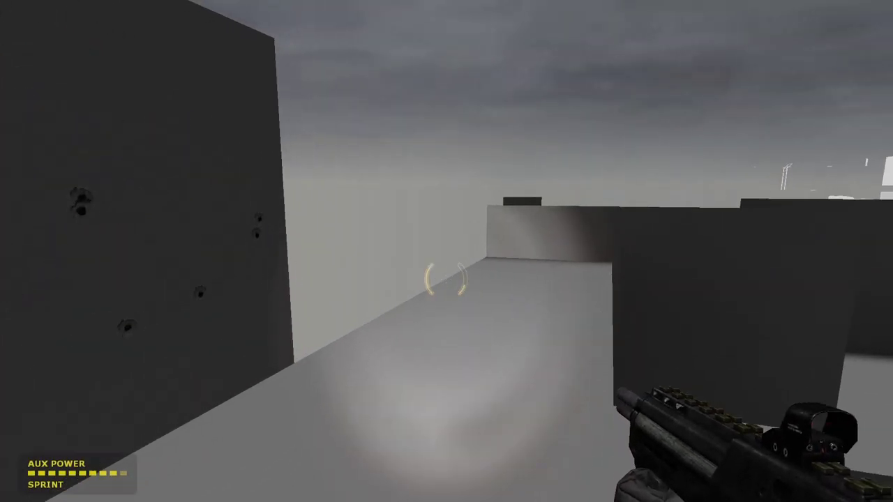
key("w")
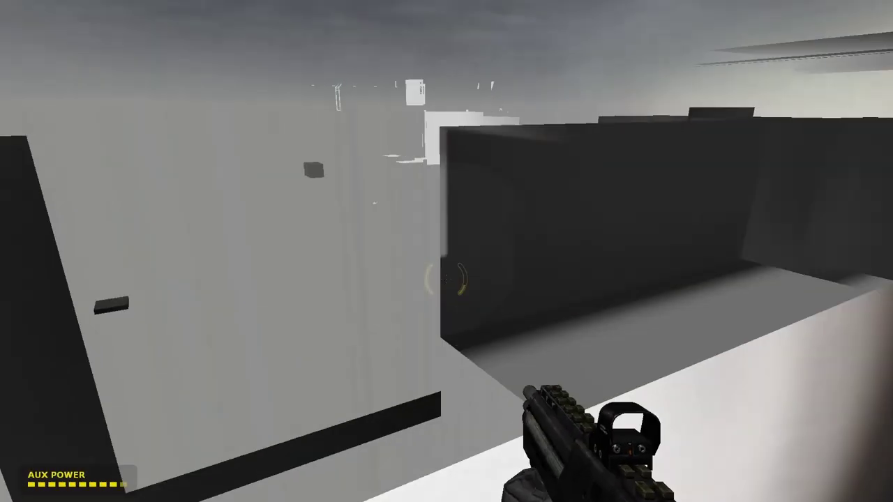
key("w")
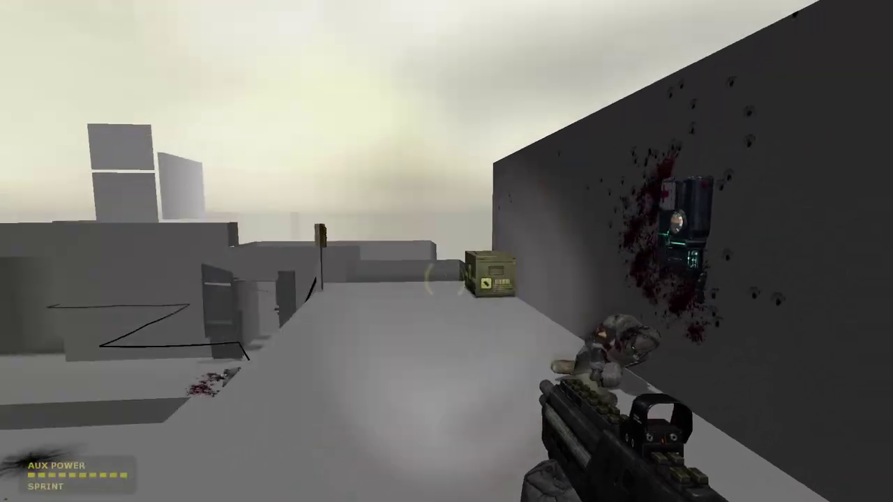
key("shift")
key("w")
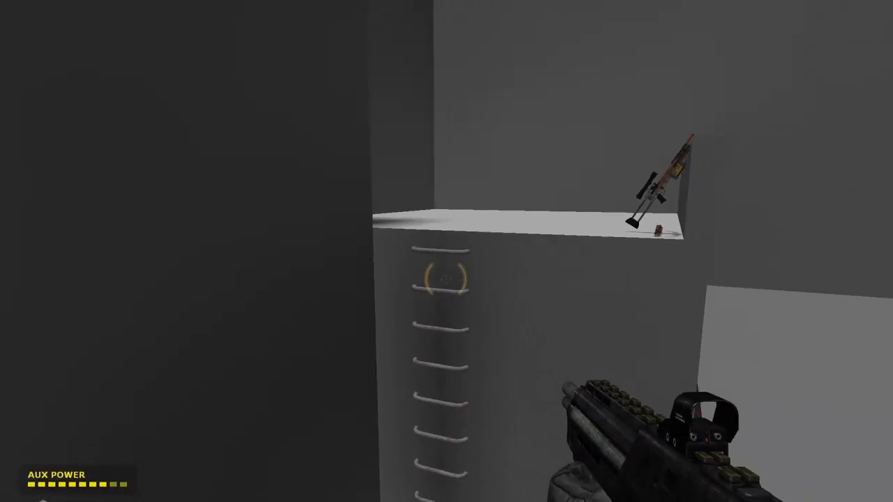
- Switch to the crossbow and walk through the pool room and its doorway toward the hunter
key("4")
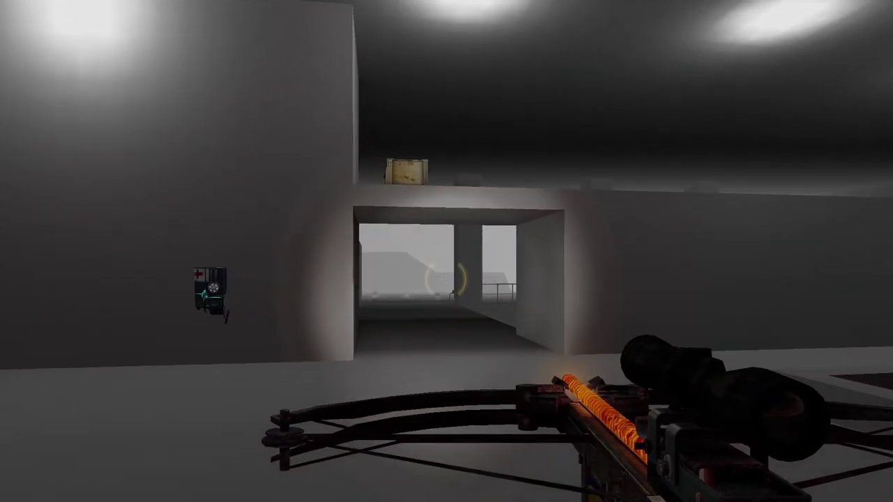
key("w")
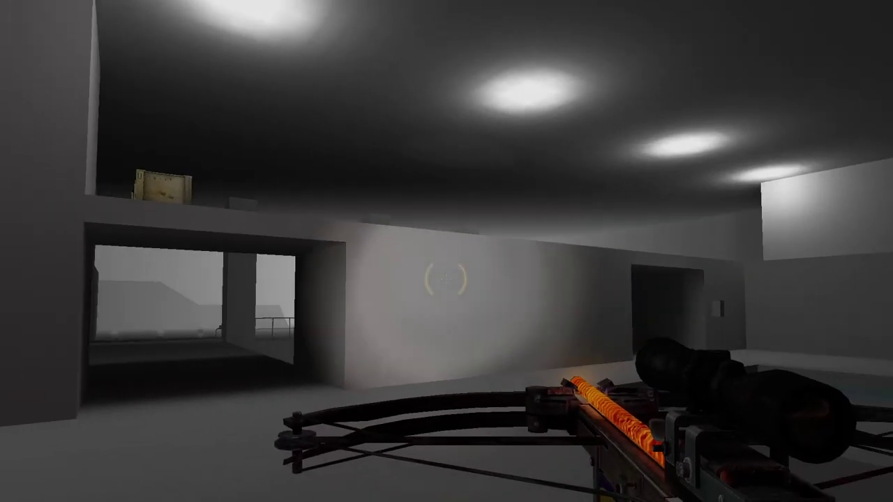
key("w")
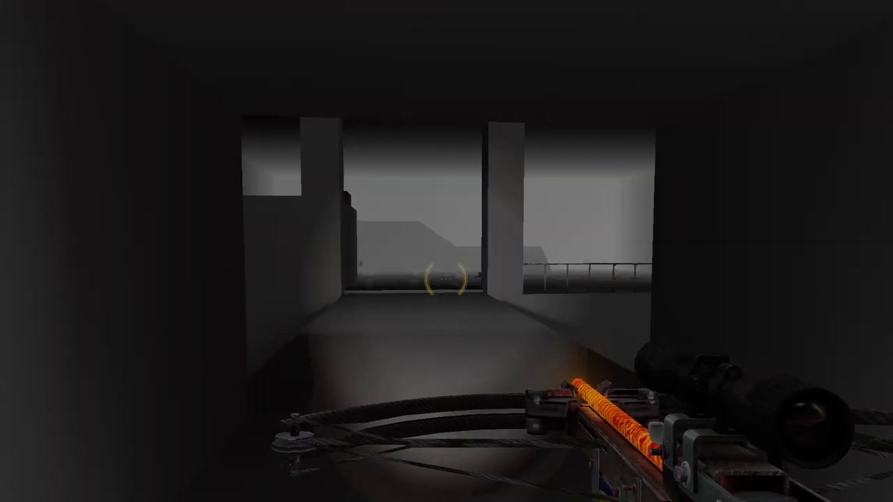
key("w")
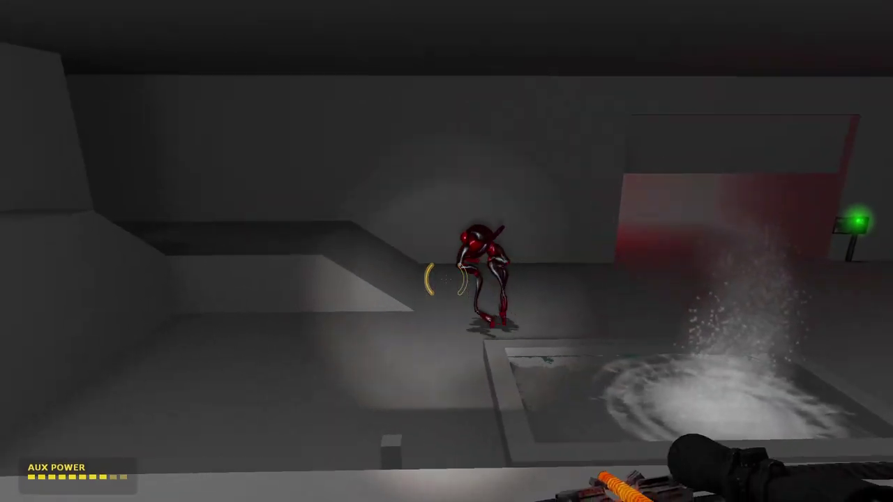
- Shoot a crossbow bolt at the hunter, then sprint along the ledge to evade its charge
left_click(446, 279)
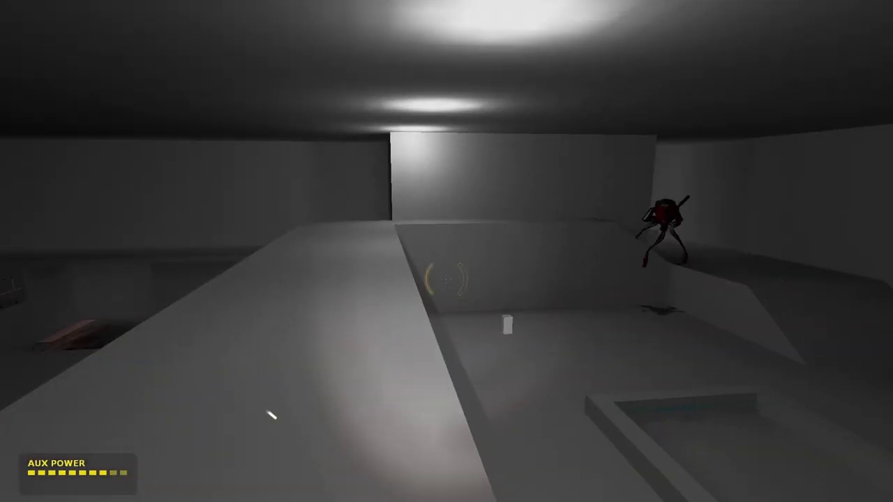
key("shift")
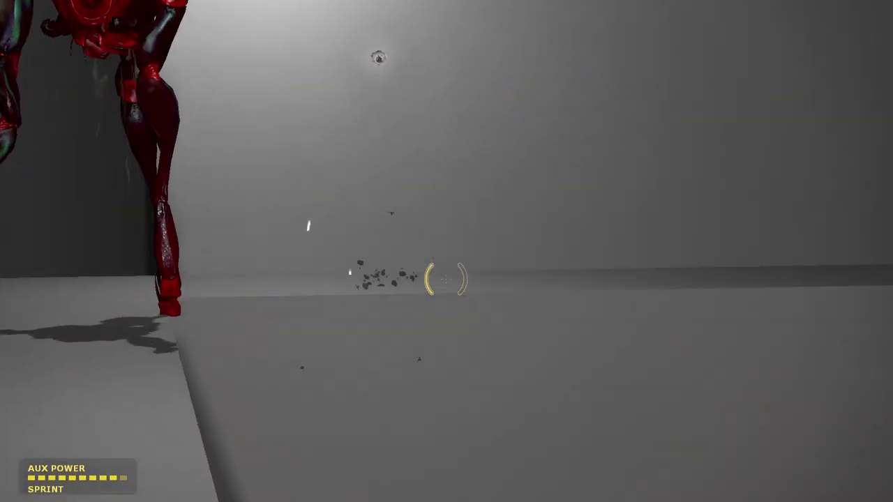